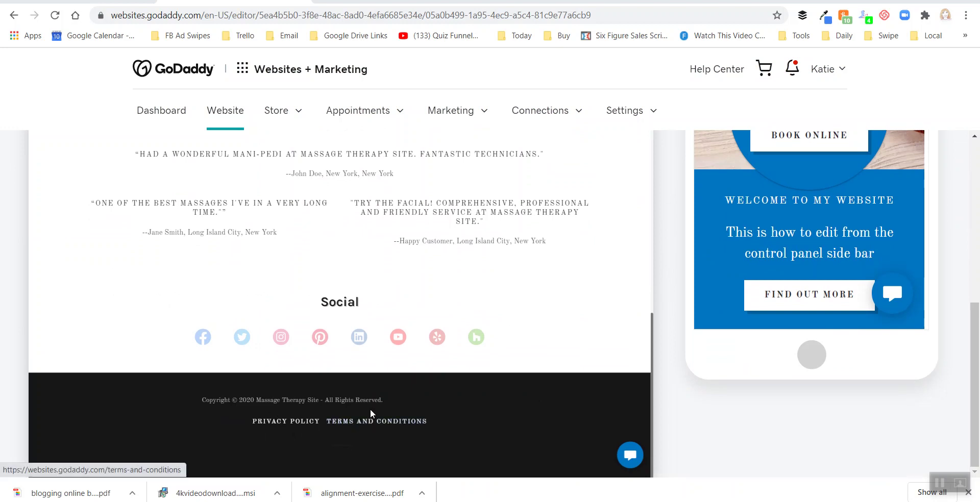
Scroll the Crown Massage dashboard preview back up to the top.
{"action": "scroll", "coordinate": [477, 422], "scroll_direction": "up", "scroll_amount": 15}
{"action": "scroll", "coordinate": [488, 421], "scroll_direction": "up", "scroll_amount": 10}
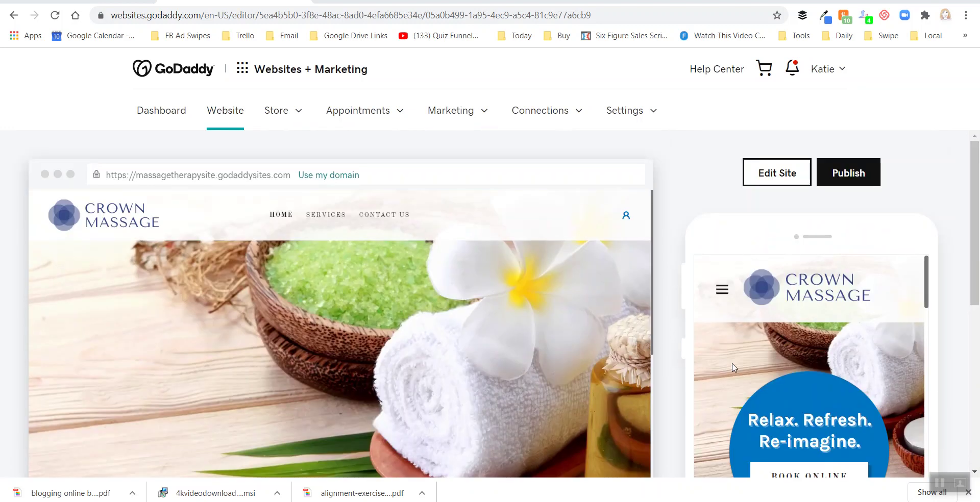
Open the Crown Massage site in the editor and bring up the Footer section's settings.
{"action": "left_click", "coordinate": [789, 181]}
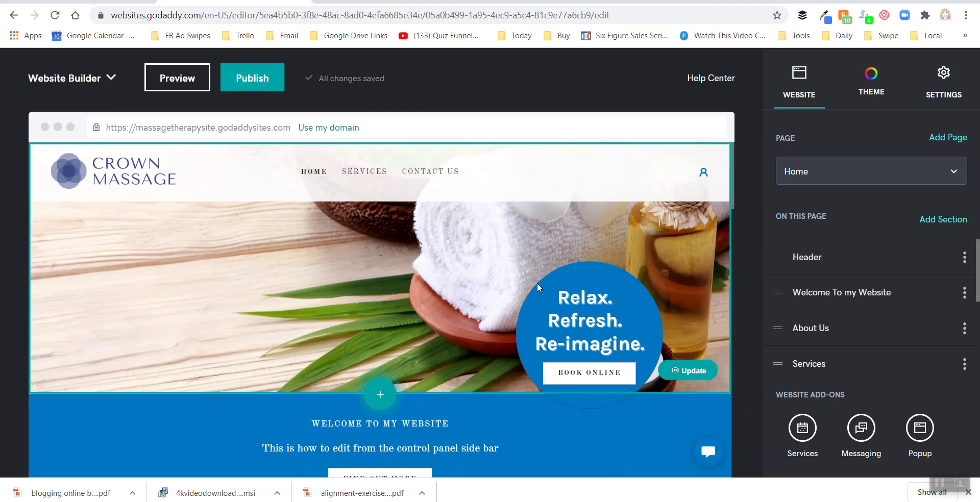
{"action": "scroll", "coordinate": [805, 295], "scroll_direction": "down", "scroll_amount": 5}
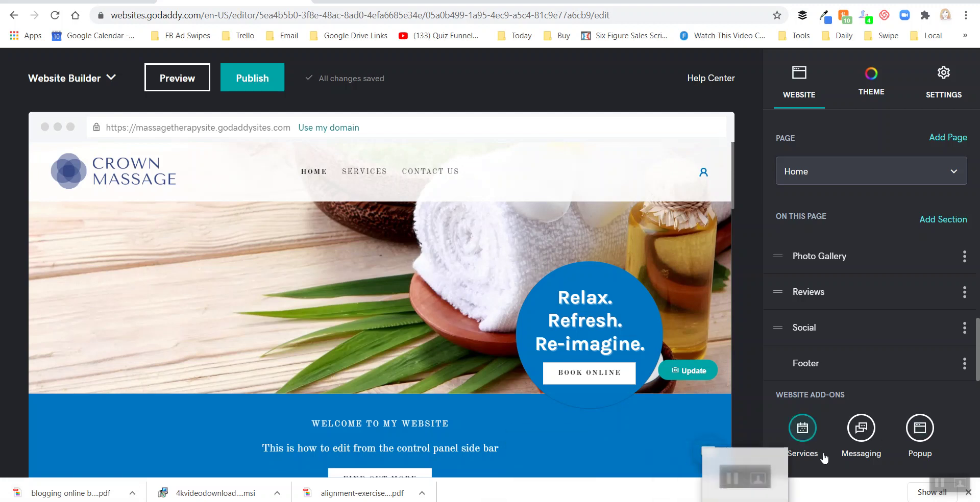
{"action": "left_click", "coordinate": [795, 352]}
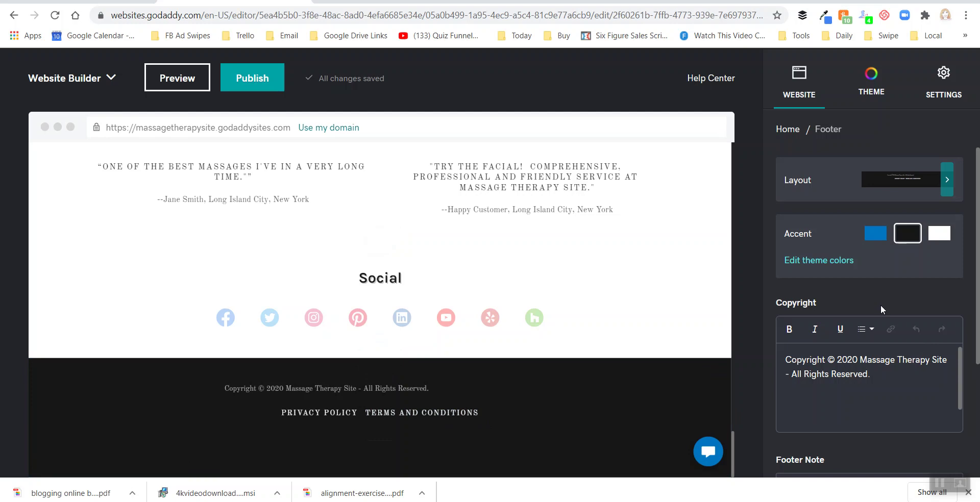
Select the footer copyright line, then view the theme colour options, showing Bright blue #0075C1.
{"action": "scroll", "coordinate": [882, 309], "scroll_direction": "down", "scroll_amount": 3}
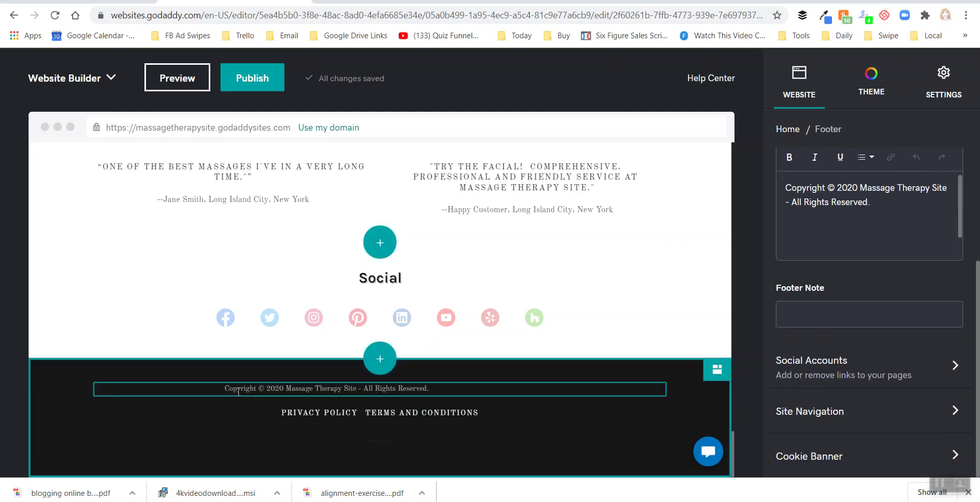
{"action": "left_click", "coordinate": [226, 390]}
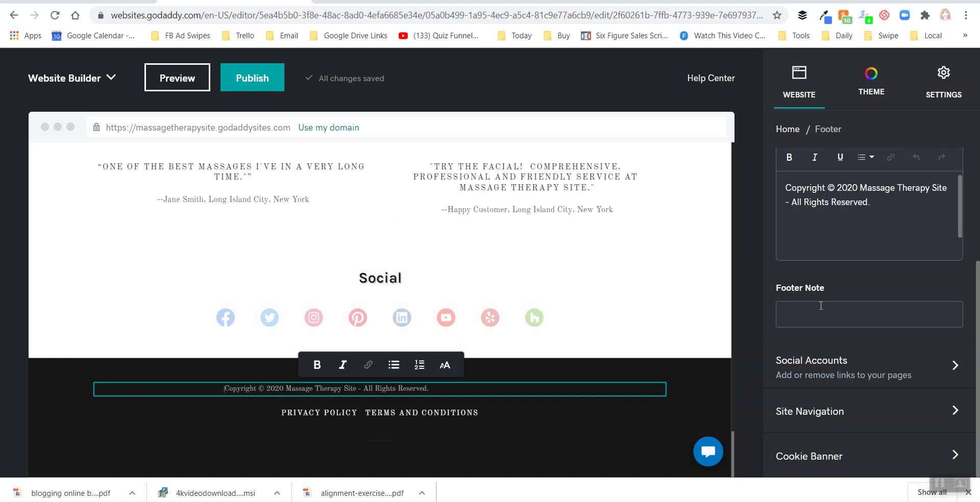
{"action": "scroll", "coordinate": [820, 332], "scroll_direction": "up", "scroll_amount": 3}
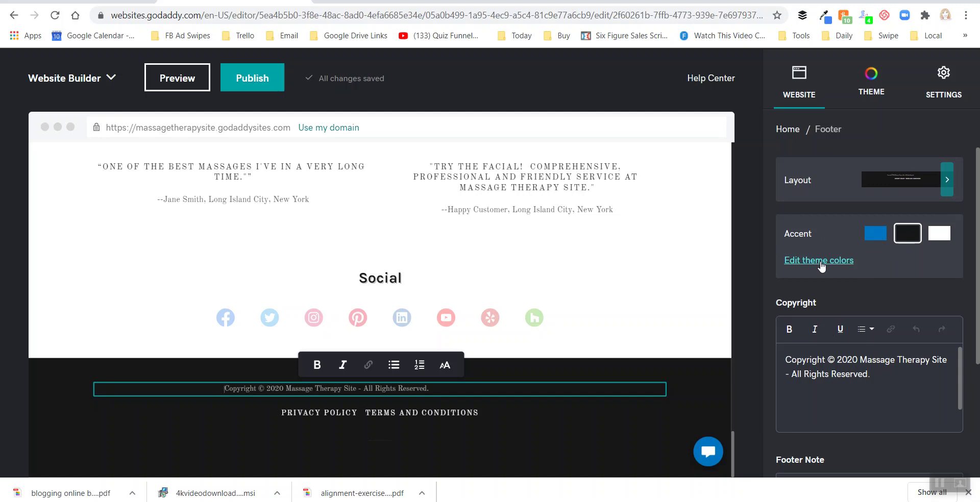
{"action": "left_click", "coordinate": [819, 261]}
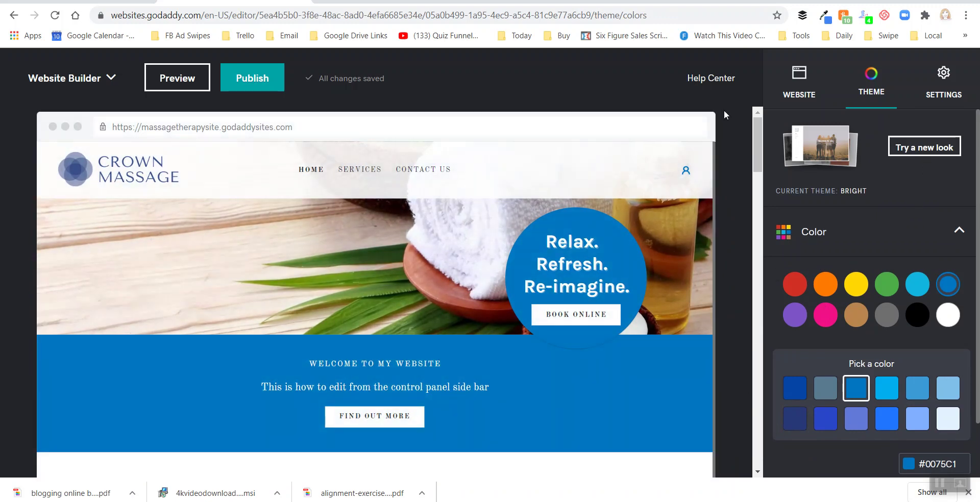
Leave the theme colours unchanged and return to the Theme panel, where Karla is the current font.
{"action": "scroll", "coordinate": [659, 327], "scroll_direction": "down", "scroll_amount": 4}
{"action": "scroll", "coordinate": [629, 380], "scroll_direction": "up", "scroll_amount": 4}
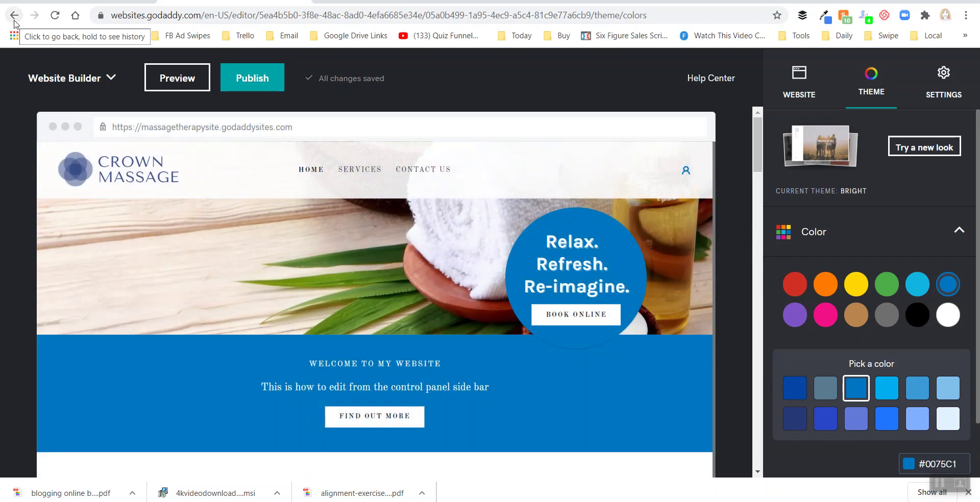
{"action": "left_click", "coordinate": [961, 229]}
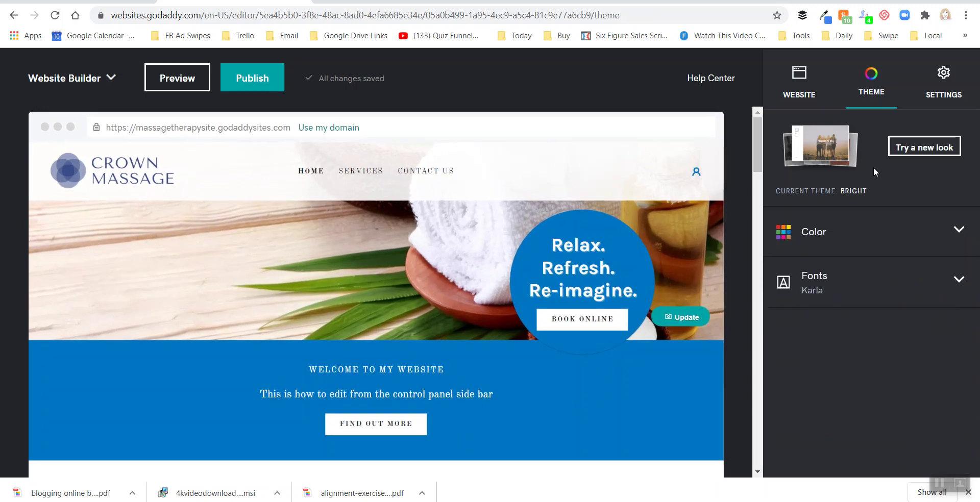
Reopen the Footer settings and select the copyright line 'Copyright © 2020 Massage Therapy Site'.
{"action": "left_click", "coordinate": [809, 93]}
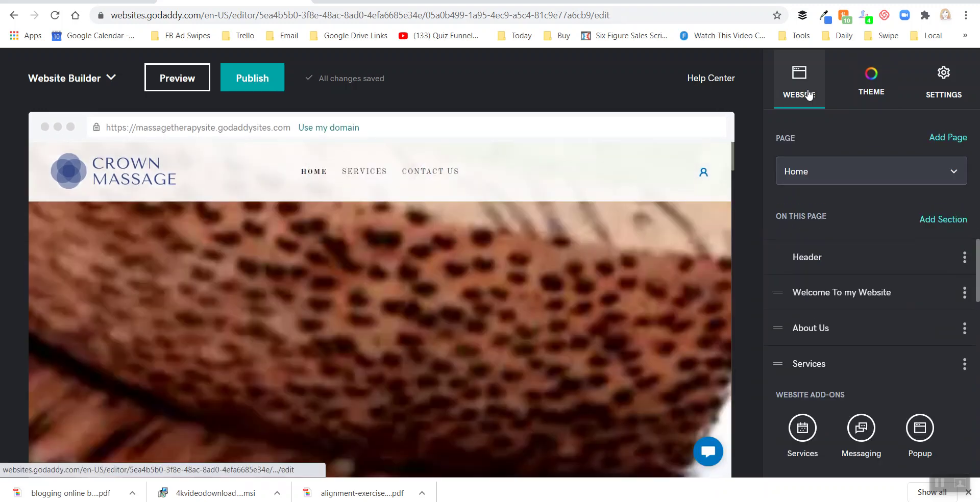
{"action": "scroll", "coordinate": [871, 286], "scroll_direction": "down", "scroll_amount": 3}
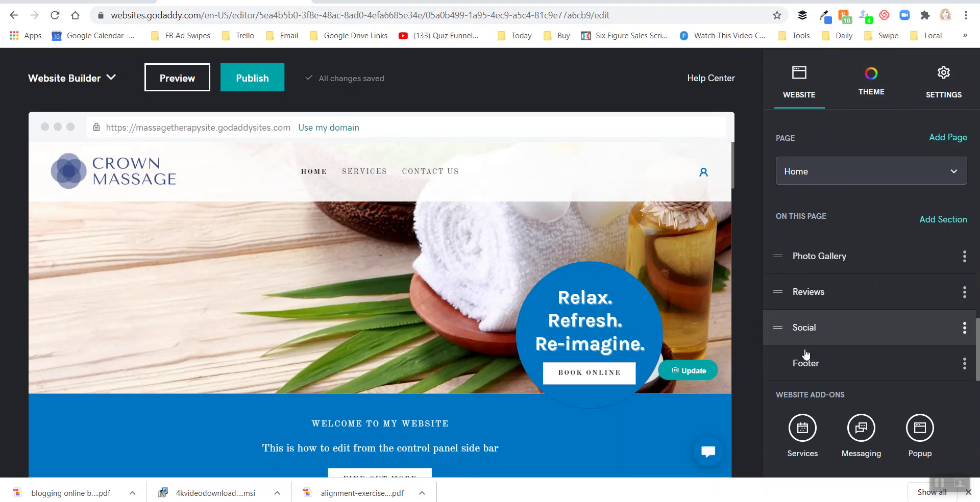
{"action": "left_click", "coordinate": [800, 363]}
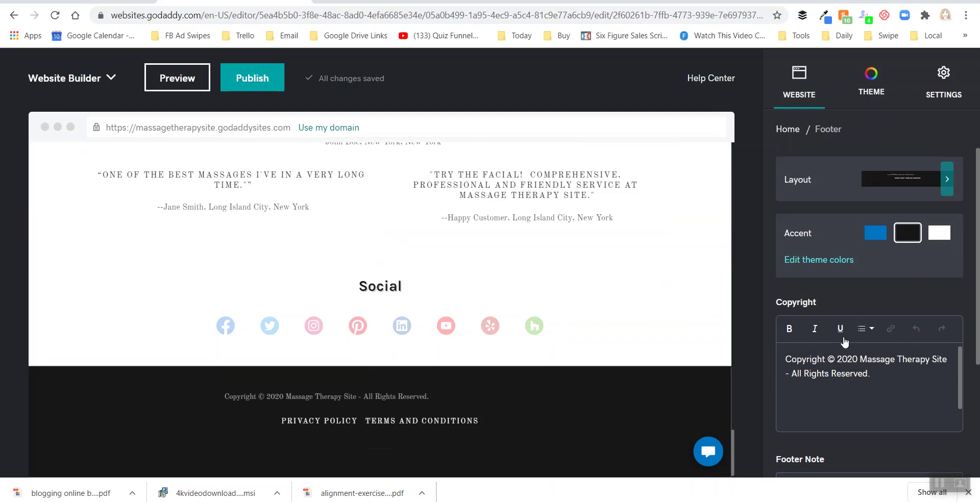
{"action": "scroll", "coordinate": [845, 341], "scroll_direction": "down", "scroll_amount": 1}
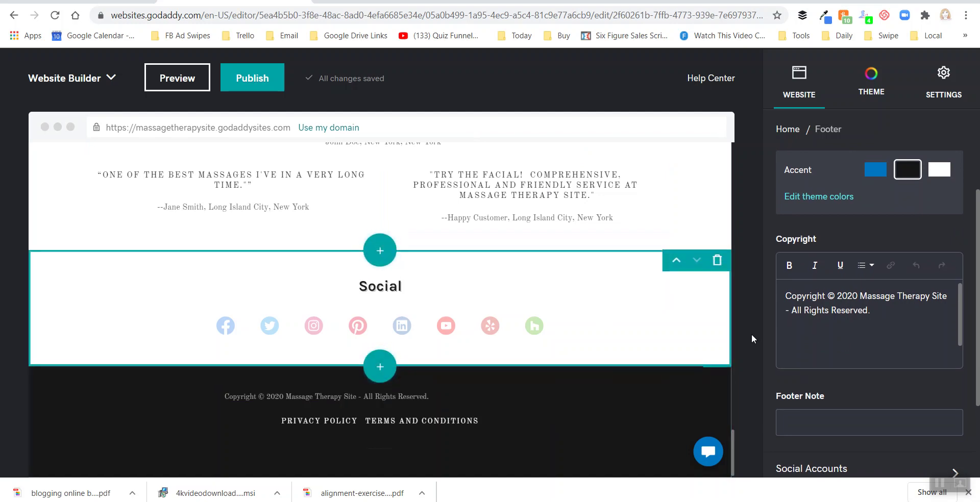
{"action": "left_click", "coordinate": [788, 297]}
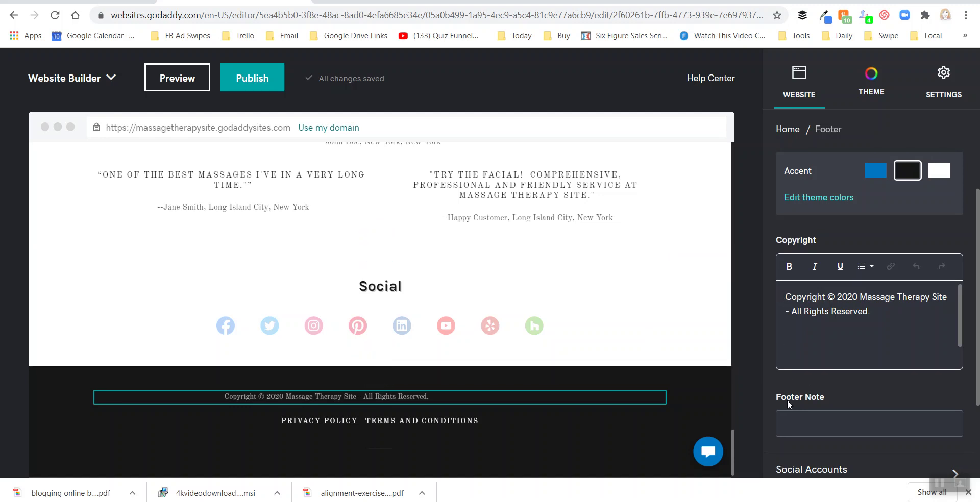
{"action": "scroll", "coordinate": [789, 401], "scroll_direction": "up", "scroll_amount": 2}
{"action": "scroll", "coordinate": [705, 409], "scroll_direction": "up", "scroll_amount": 1}
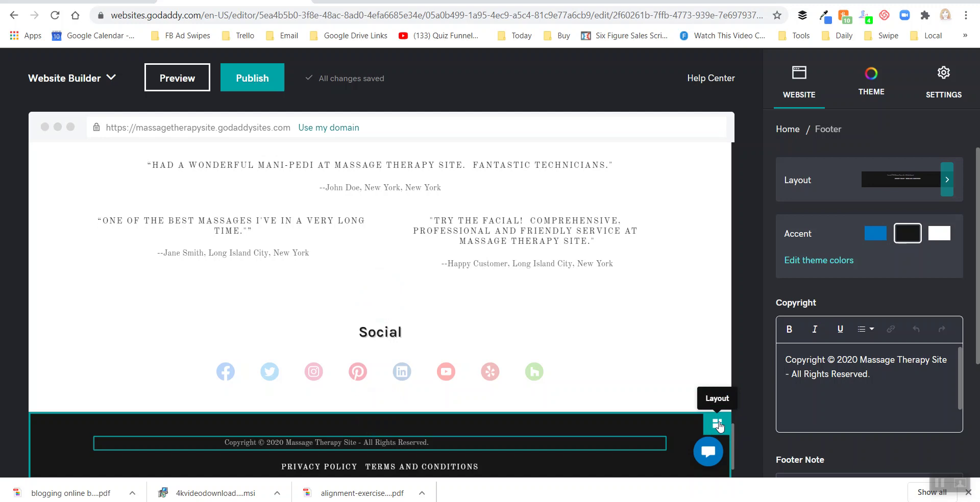
Preview the footer layouts and apply the fourth one, with business name, address and phone.
{"action": "left_click", "coordinate": [718, 426]}
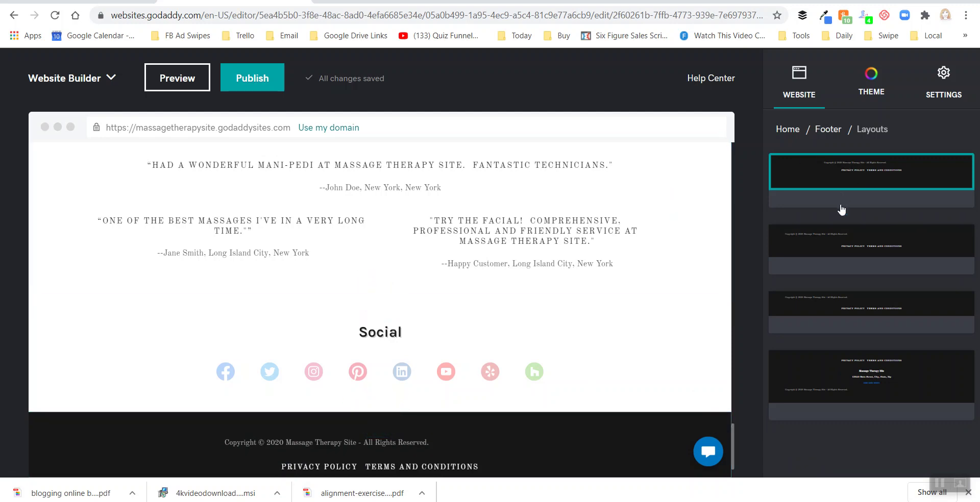
{"action": "left_click", "coordinate": [842, 252]}
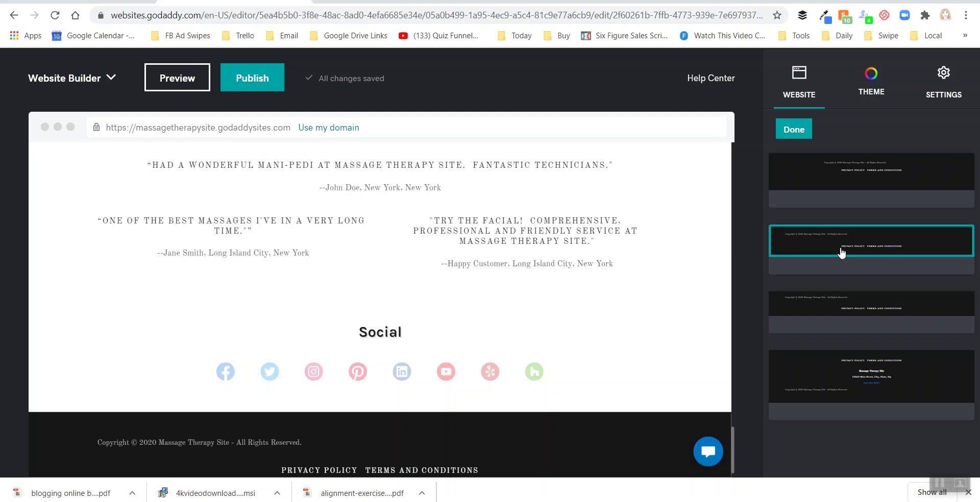
{"action": "left_click", "coordinate": [852, 312]}
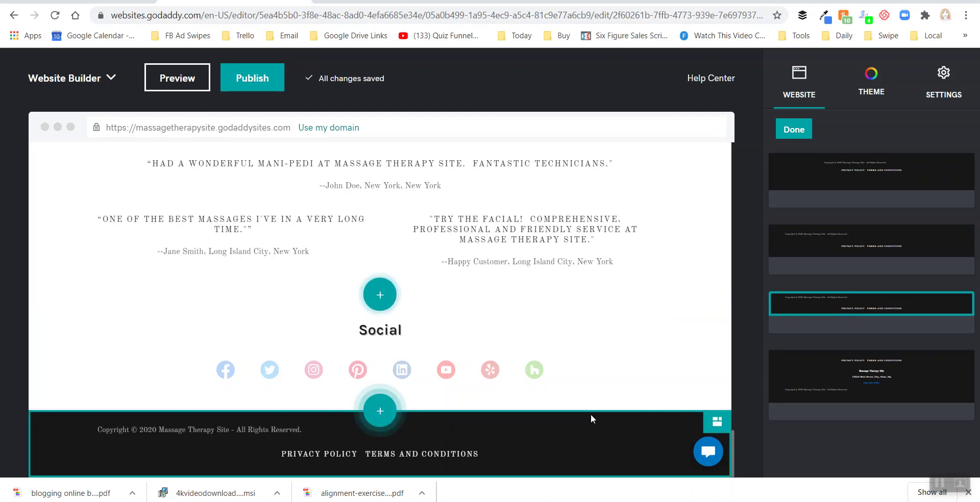
{"action": "left_click", "coordinate": [816, 373]}
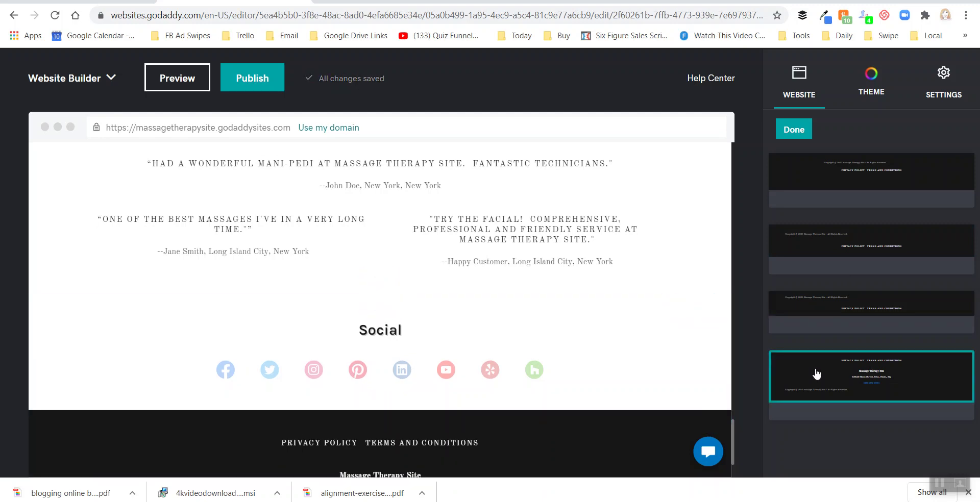
{"action": "scroll", "coordinate": [621, 406], "scroll_direction": "down", "scroll_amount": 1}
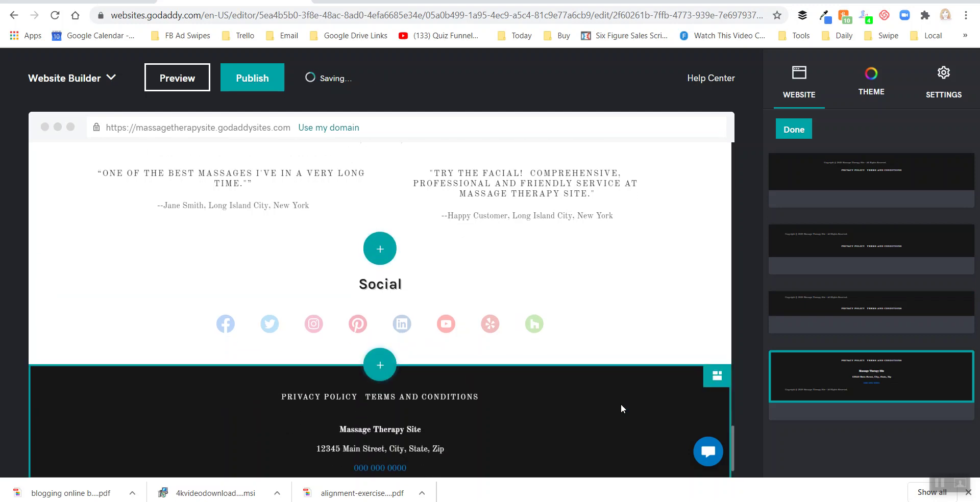
{"action": "scroll", "coordinate": [621, 405], "scroll_direction": "down", "scroll_amount": 1}
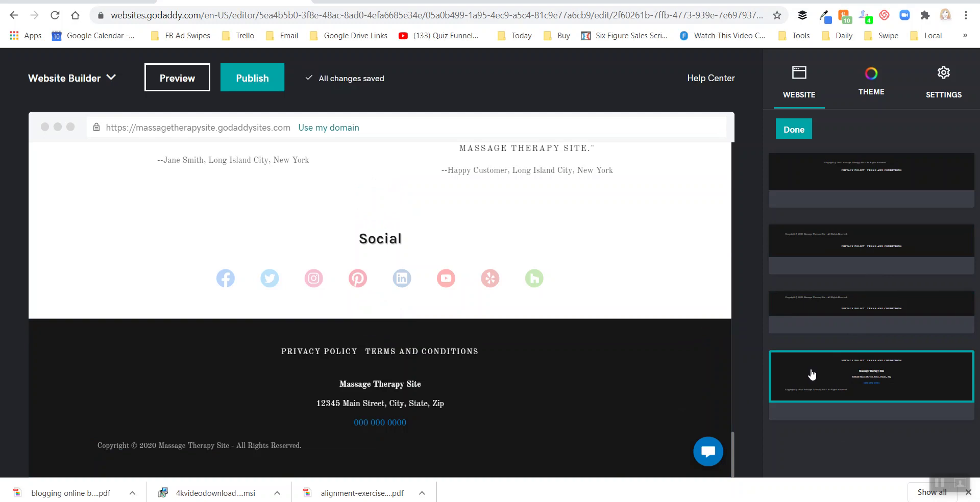
Confirm the footer layout and enter the footer note 'Serving Redding and Surrouning Areas'.
{"action": "left_click", "coordinate": [793, 132]}
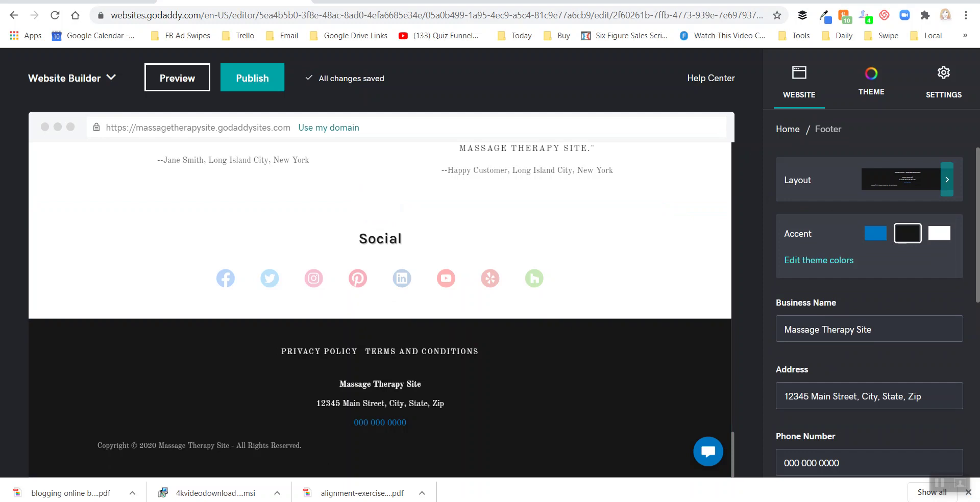
{"action": "scroll", "coordinate": [838, 367], "scroll_direction": "down", "scroll_amount": 6}
{"action": "scroll", "coordinate": [838, 367], "scroll_direction": "down", "scroll_amount": 1}
{"action": "left_click", "coordinate": [818, 315]}
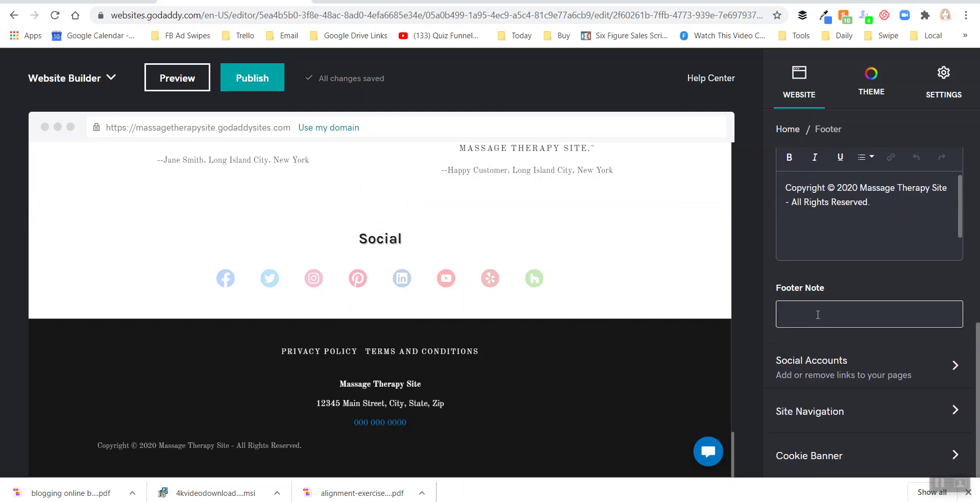
{"action": "type", "text": "Se"}
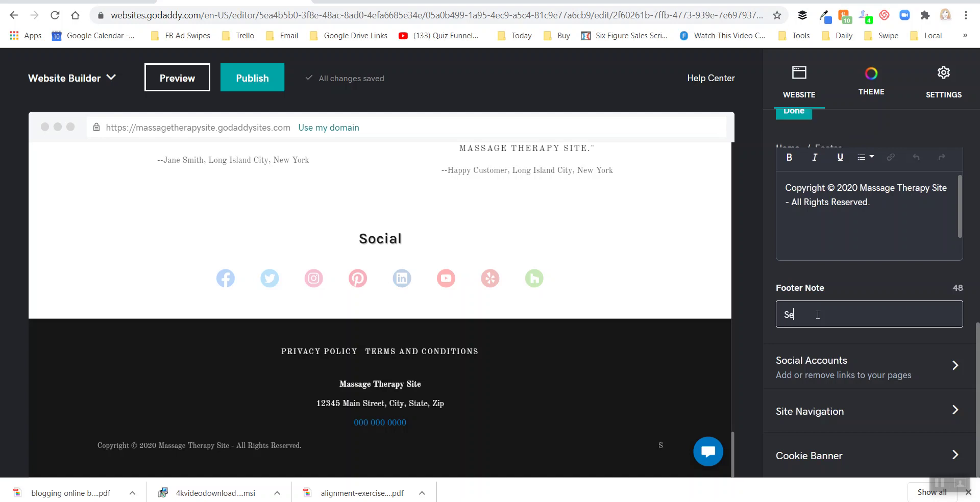
{"action": "type", "text": "rving NOrth"}
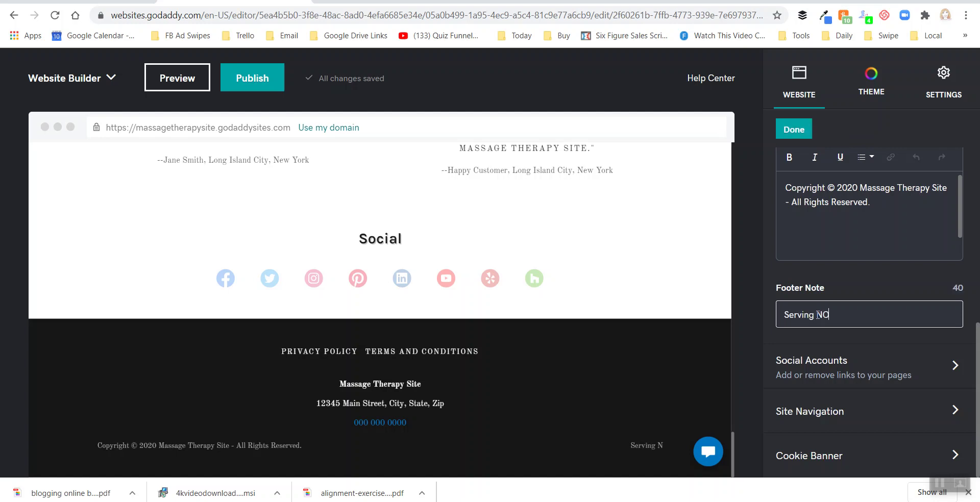
{"action": "key", "text": "BackSpace"}
{"action": "key", "text": "BackSpace"}
{"action": "key", "text": "BackSpace"}
{"action": "key", "text": "BackSpace"}
{"action": "type", "text": "orter"}
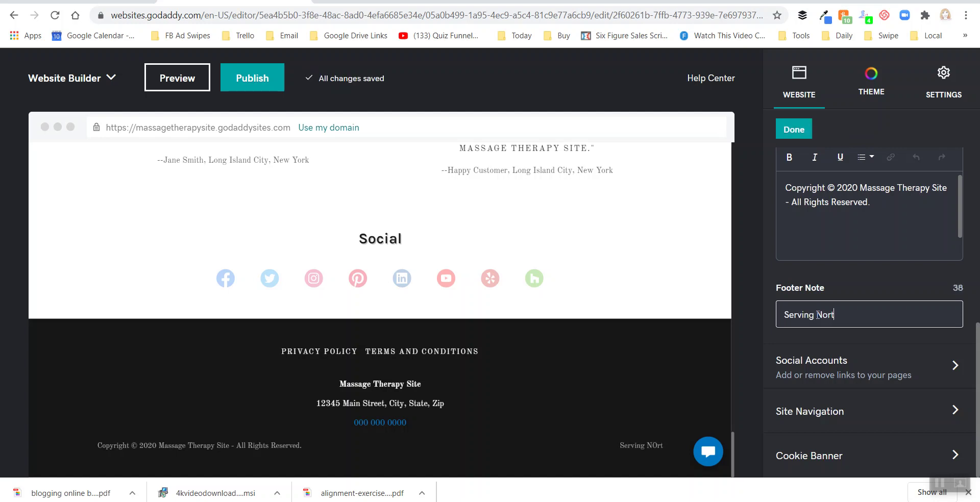
{"action": "key", "text": "BackSpace"}
{"action": "key", "text": "BackSpace"}
{"action": "type", "text": "he"}
{"action": "key", "text": "BackSpace"}
{"action": "key", "text": "BackSpace"}
{"action": "key", "text": "BackSpace"}
{"action": "key", "text": "BackSpace"}
{"action": "key", "text": "BackSpace"}
{"action": "key", "text": "BackSpace"}
{"action": "key", "text": "BackSpace"}
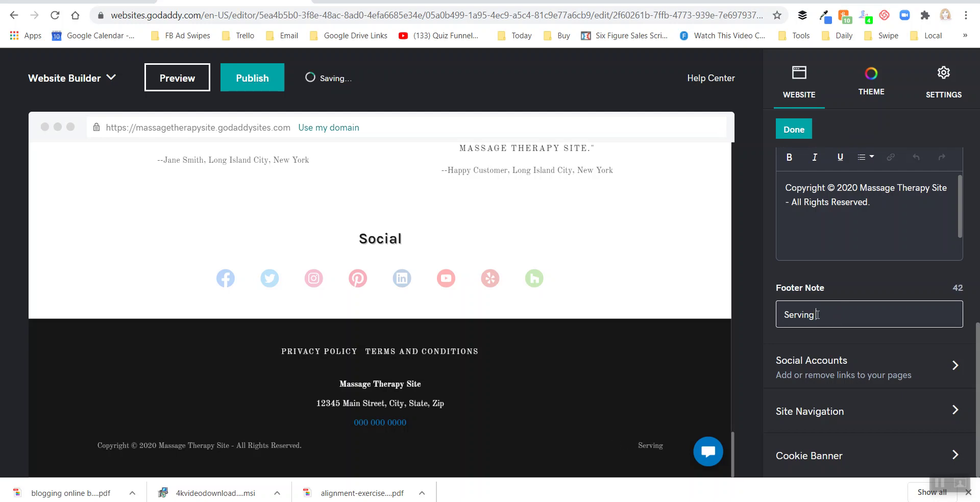
{"action": "type", "text": "Redding and"}
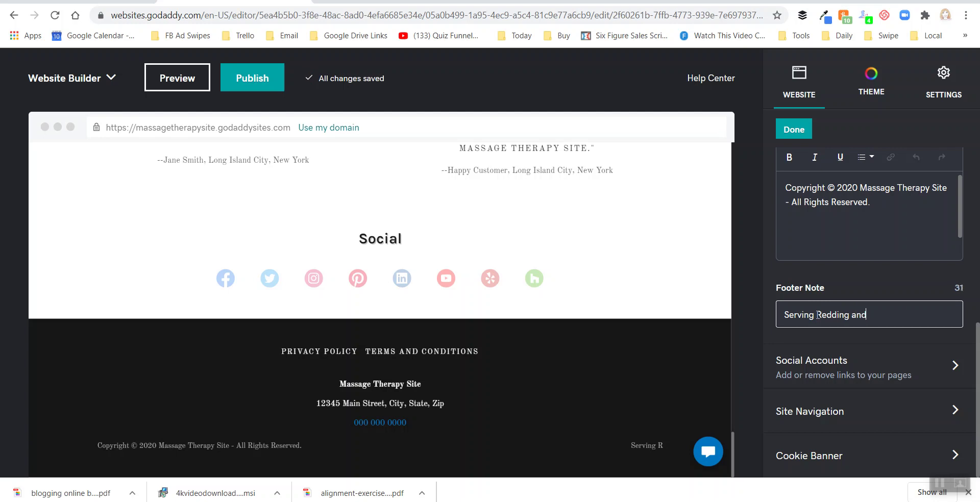
{"action": "type", "text": " Surroun"}
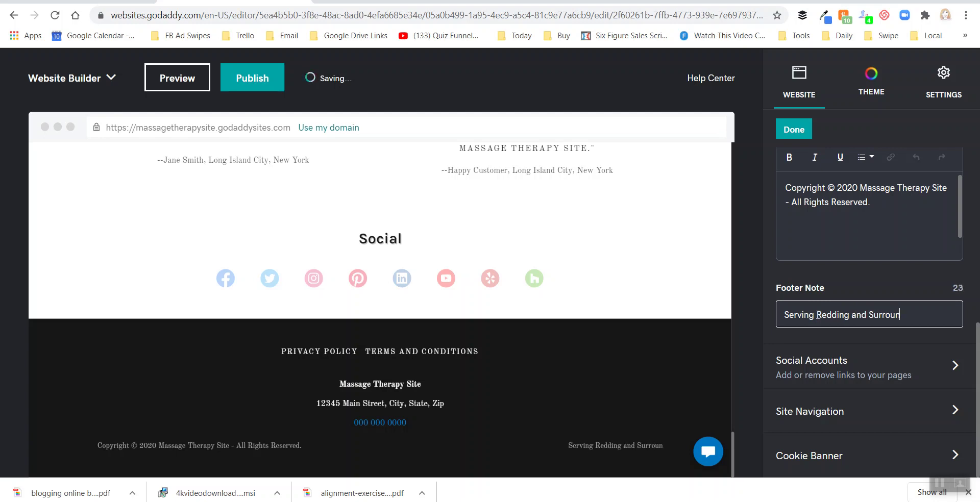
{"action": "type", "text": "ing Areas"}
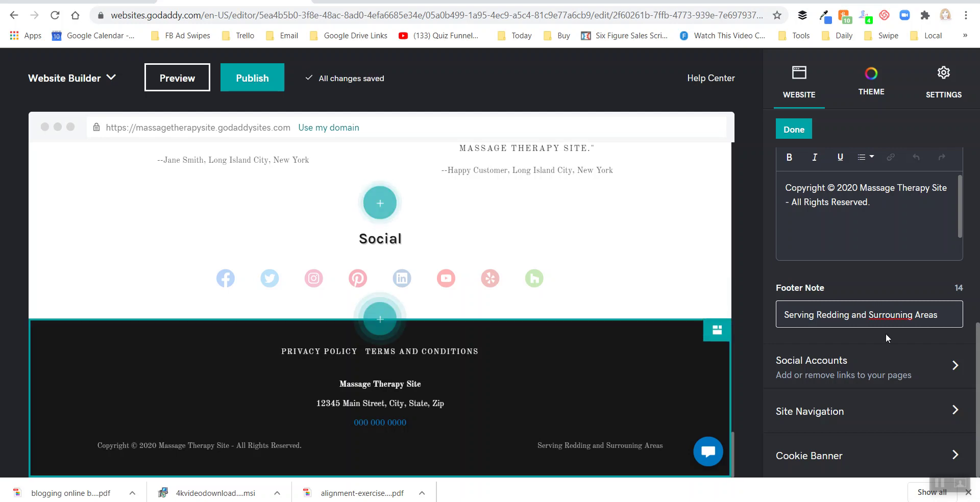
Correct 'Surrouning' to 'Surrounding' and insert ', CA' after Redding in the footer note.
{"action": "right_click", "coordinate": [900, 316]}
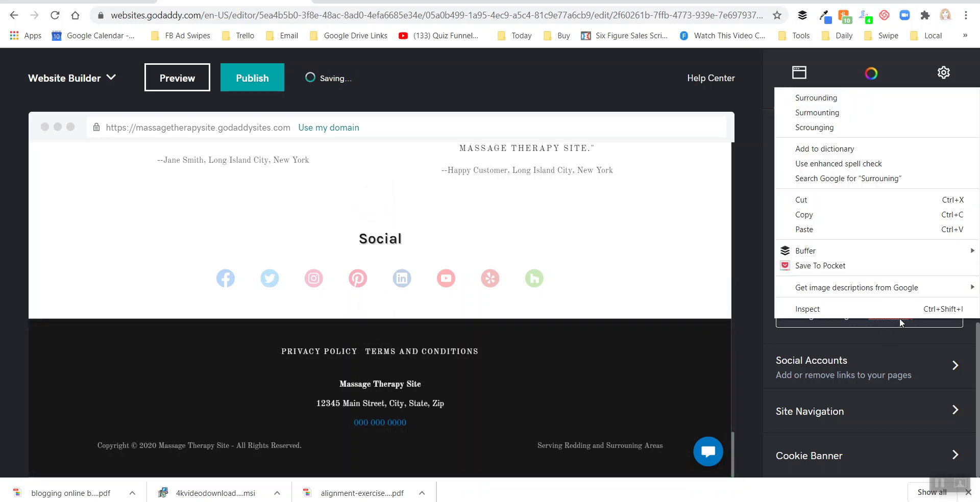
{"action": "left_click", "coordinate": [801, 96]}
{"action": "left_click", "coordinate": [950, 320]}
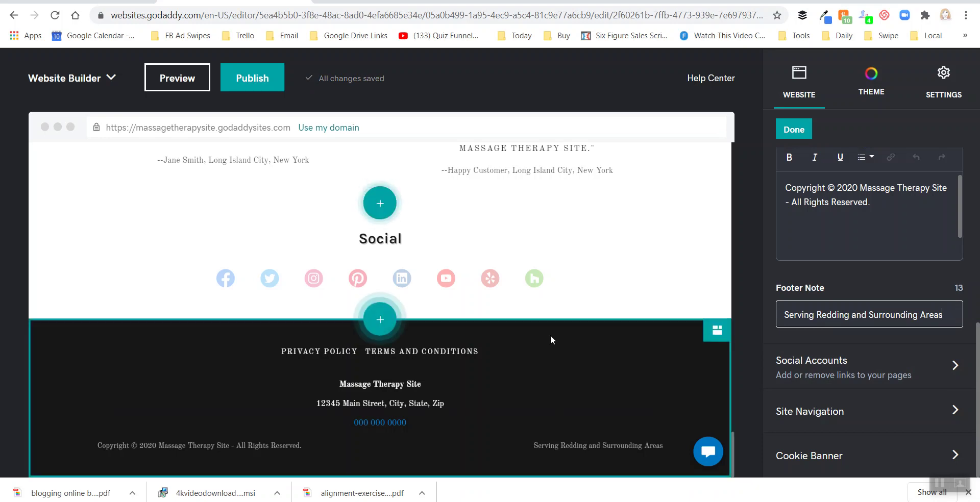
{"action": "left_click", "coordinate": [852, 315]}
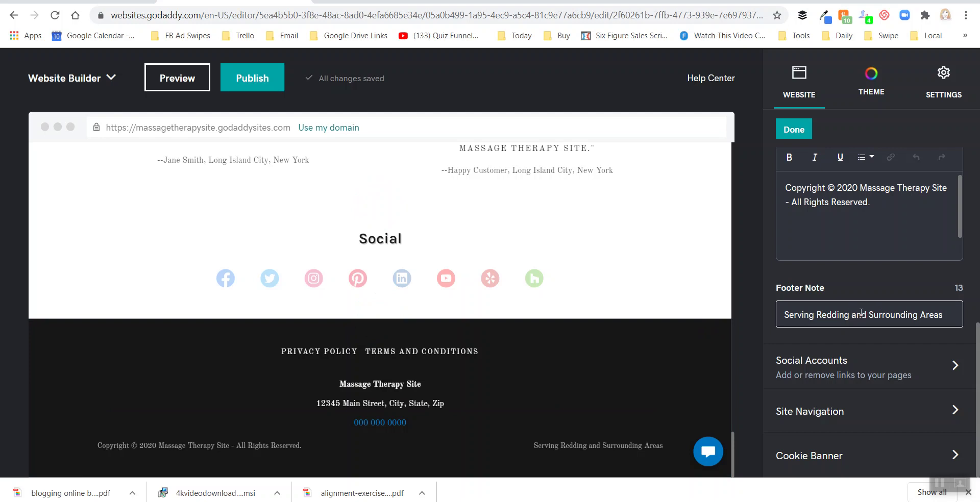
{"action": "type", "text": ", "}
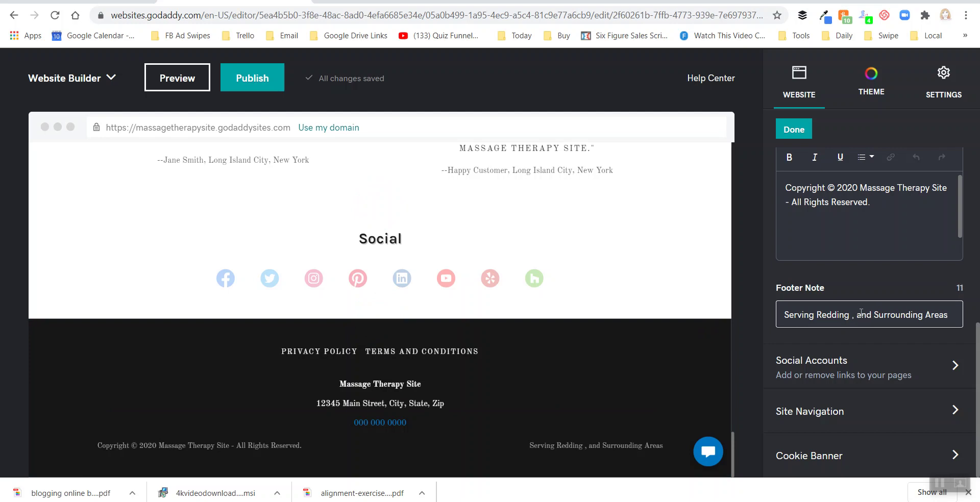
{"action": "type", "text": "CA"}
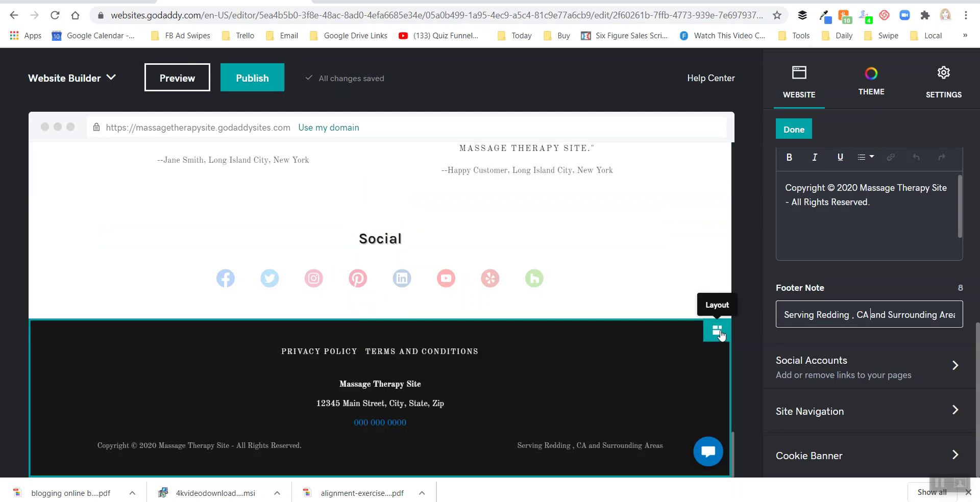
Open the Social Accounts settings and switch on Show Social Links.
{"action": "left_click", "coordinate": [835, 370]}
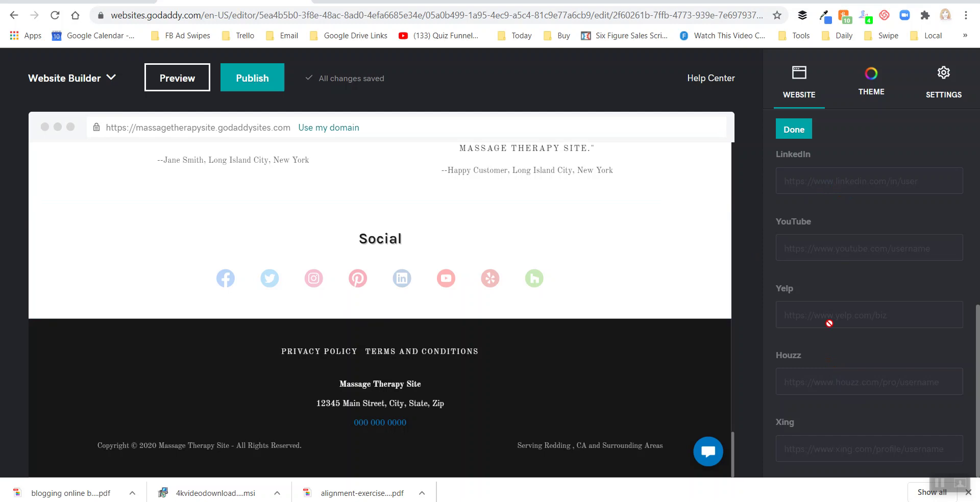
{"action": "scroll", "coordinate": [830, 323], "scroll_direction": "up", "scroll_amount": 6}
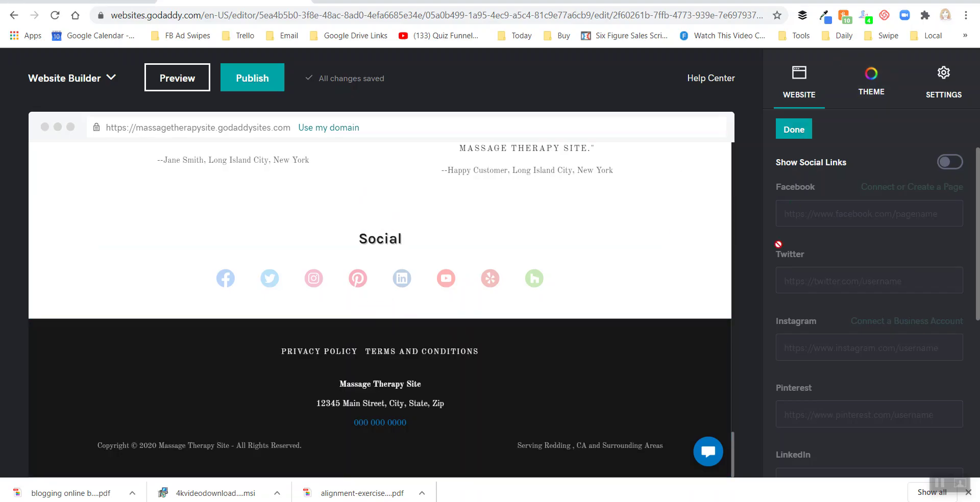
{"action": "left_click", "coordinate": [949, 164]}
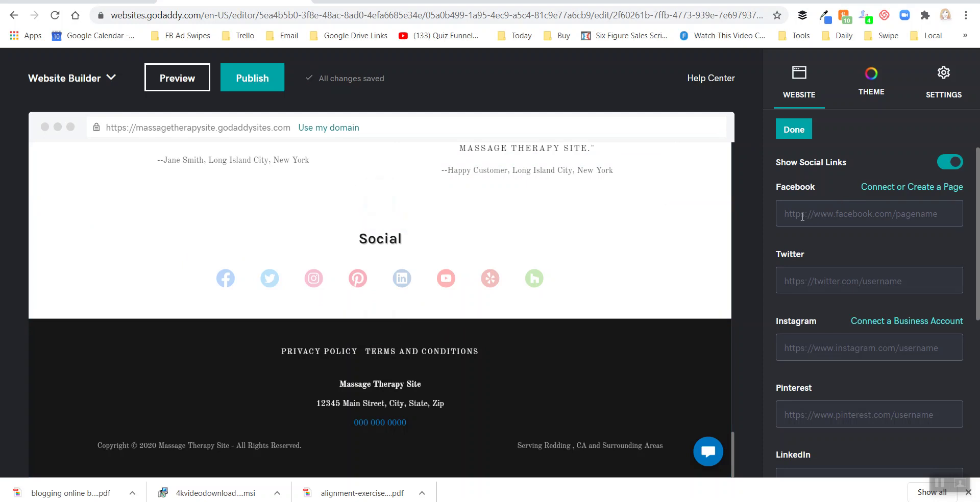
Enter the Facebook page address facebook.com/test.
{"action": "left_click", "coordinate": [787, 215]}
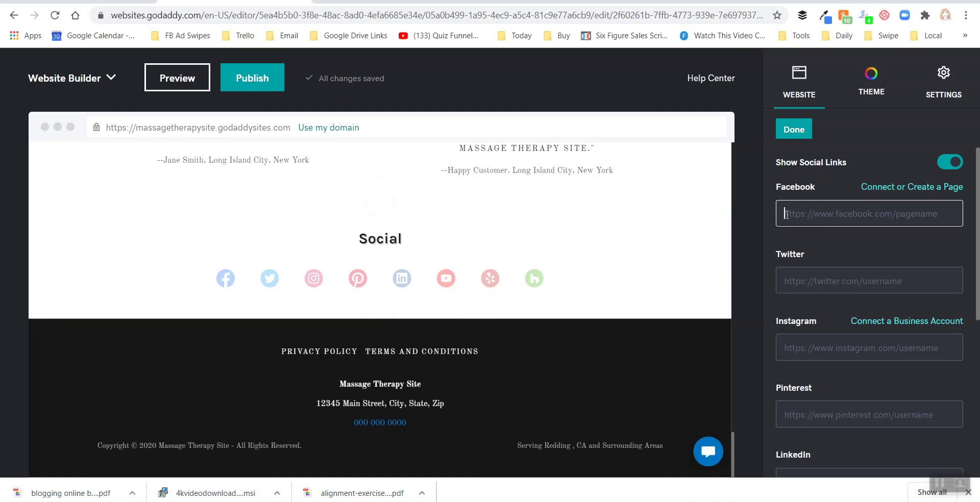
{"action": "type", "text": "facebook.com/h"}
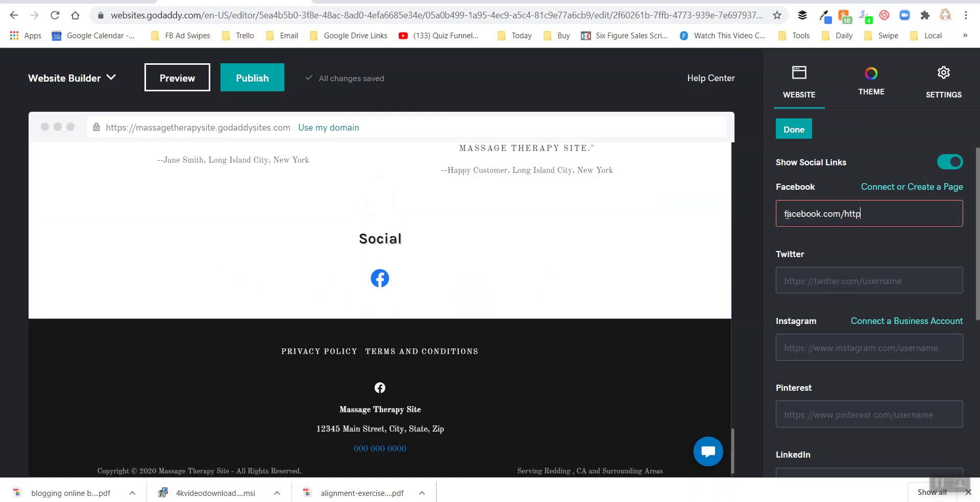
{"action": "key", "text": "BackSpace"}
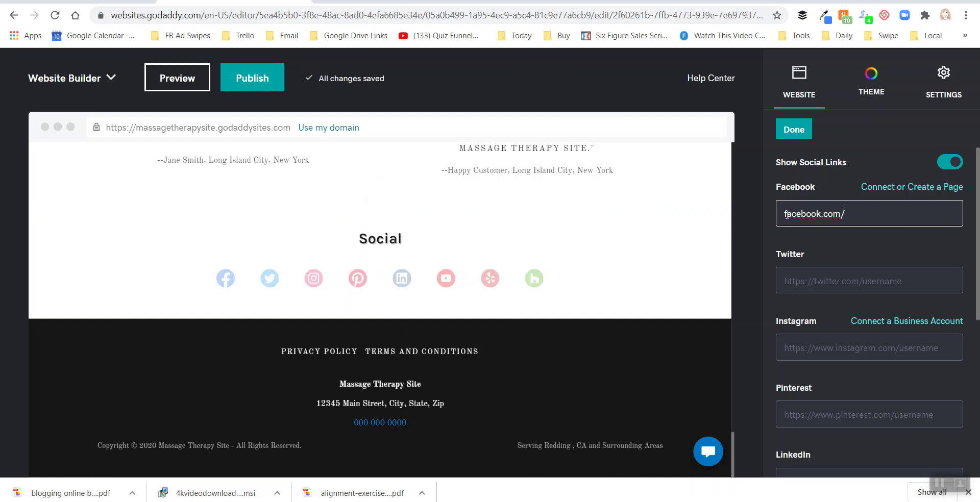
{"action": "left_click", "coordinate": [794, 285]}
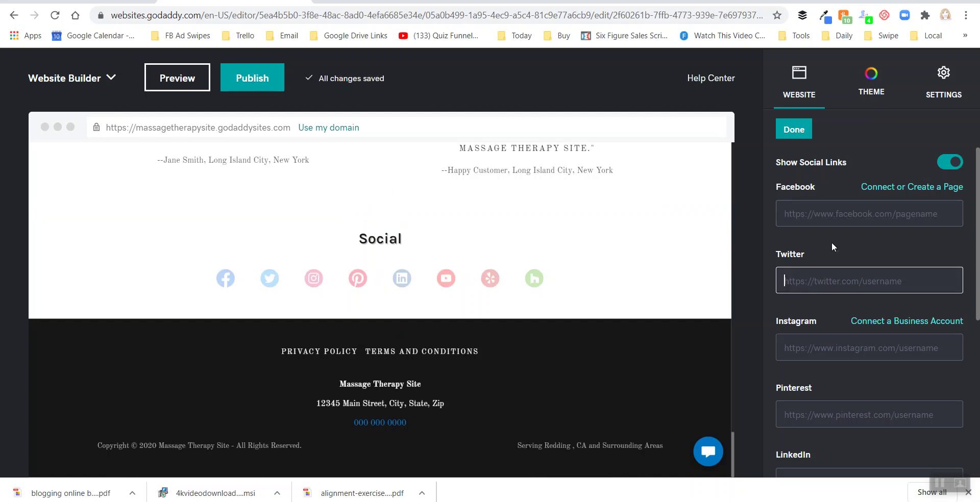
{"action": "left_click", "coordinate": [820, 224]}
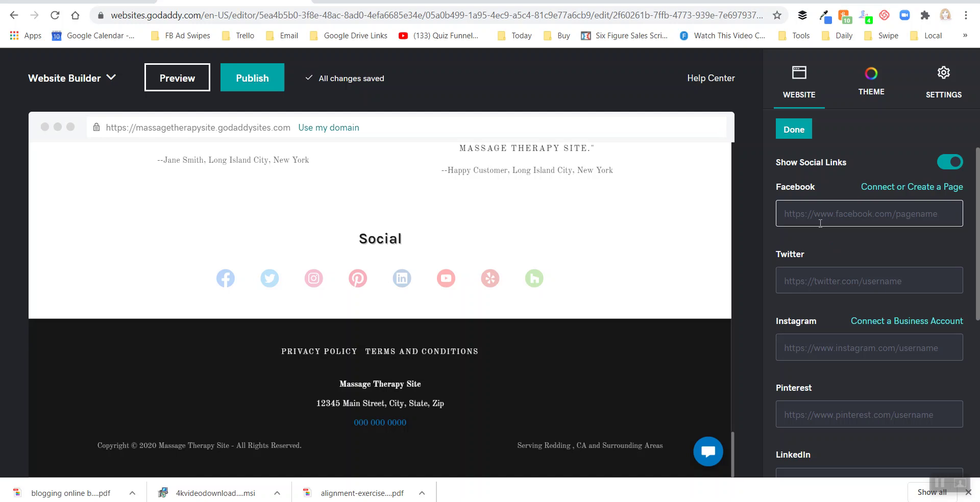
{"action": "type", "text": "facebook.com/h"}
{"action": "key", "text": "BackSpace"}
{"action": "key", "text": "BackSpace"}
{"action": "type", "text": "/"}
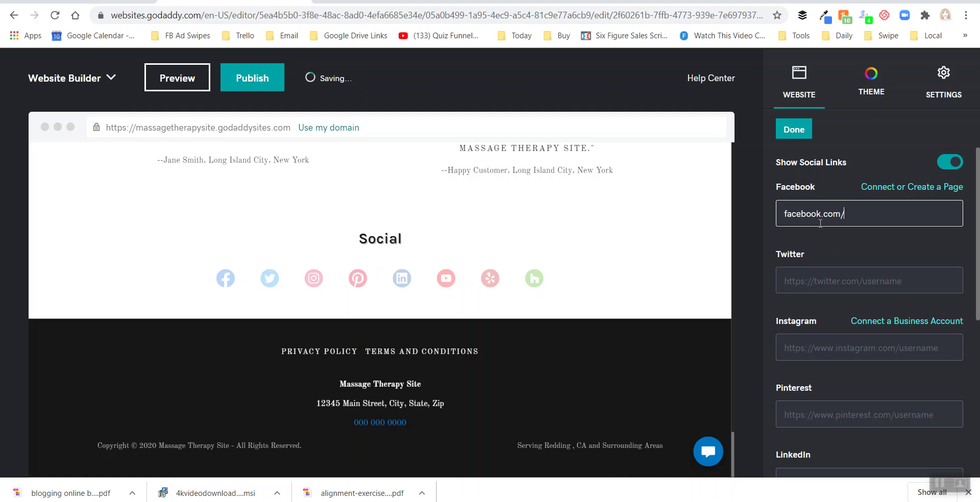
{"action": "type", "text": "test"}
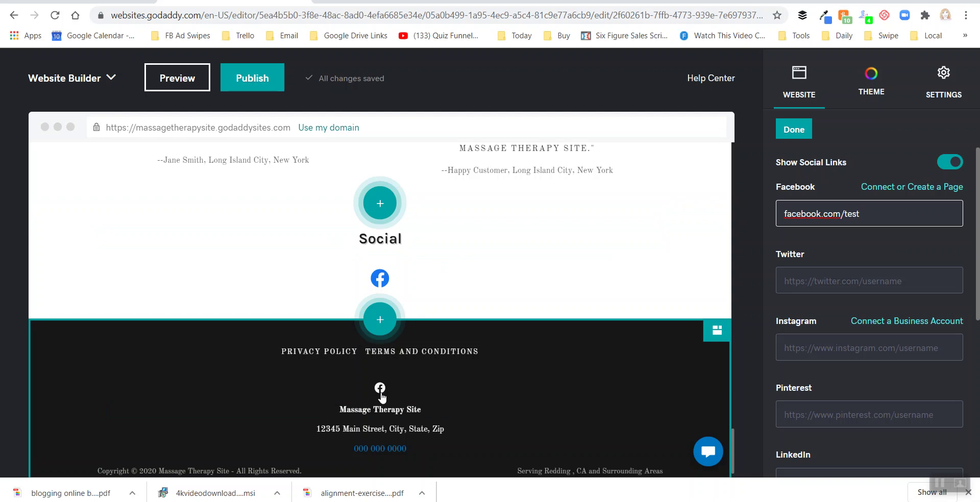
Toggle Show Social Links off and back on, then clear the Facebook address entirely.
{"action": "left_click", "coordinate": [949, 163]}
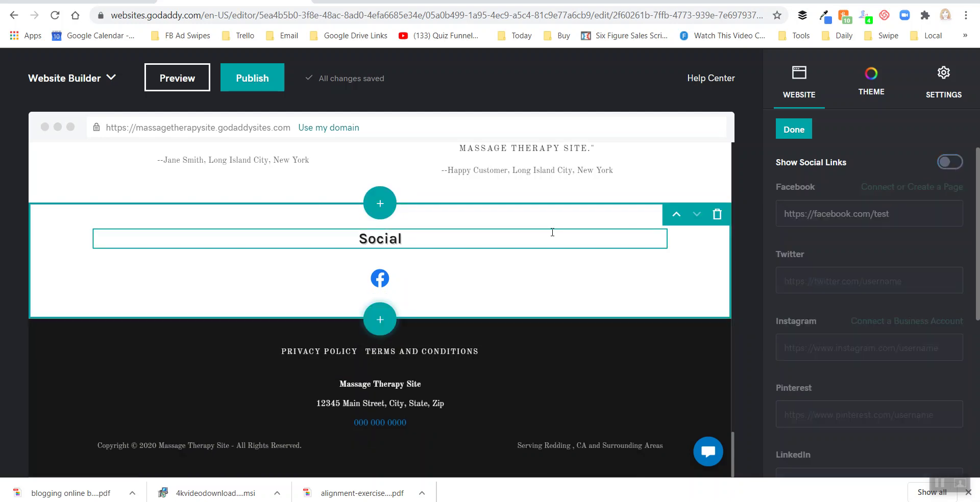
{"action": "left_click", "coordinate": [717, 216]}
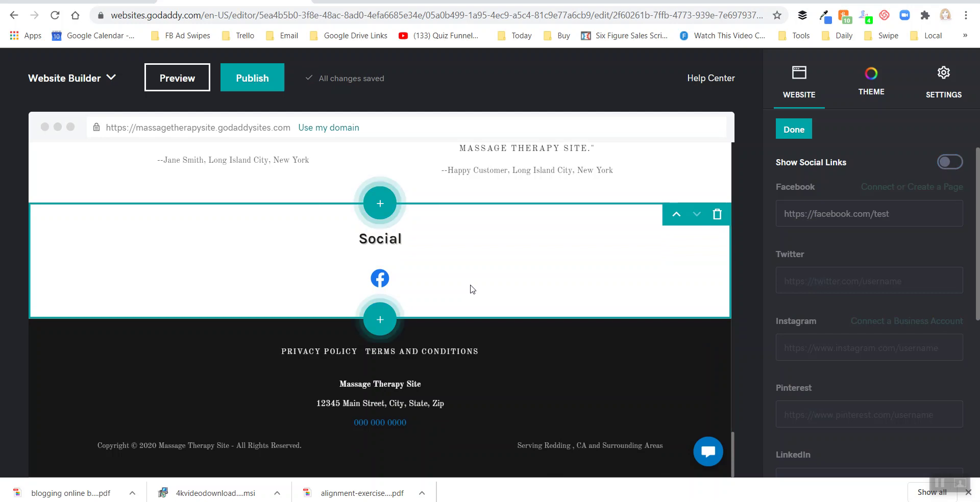
{"action": "left_click", "coordinate": [950, 163]}
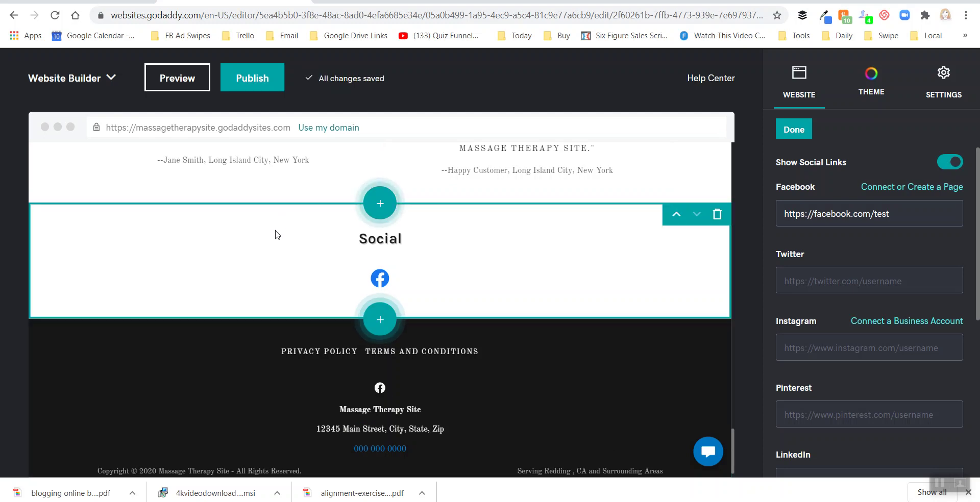
{"action": "left_click_drag", "start_coordinate": [890, 215], "coordinate": [812, 215]}
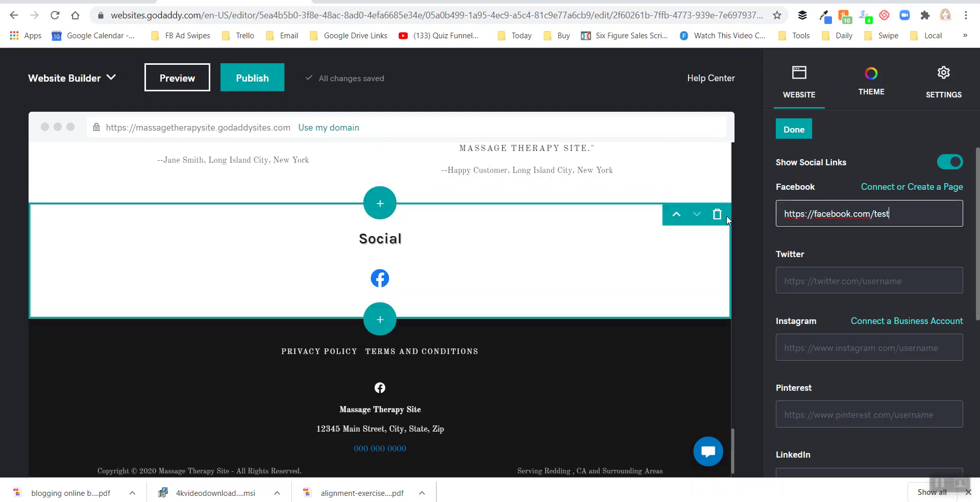
{"action": "key", "text": "BackSpace"}
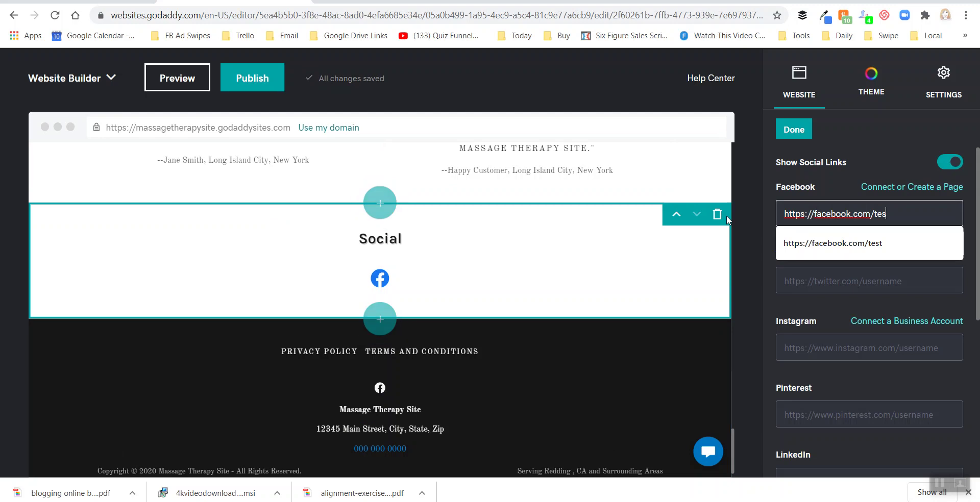
{"action": "key", "text": "ctrl+a"}
{"action": "key", "text": "BackSpace"}
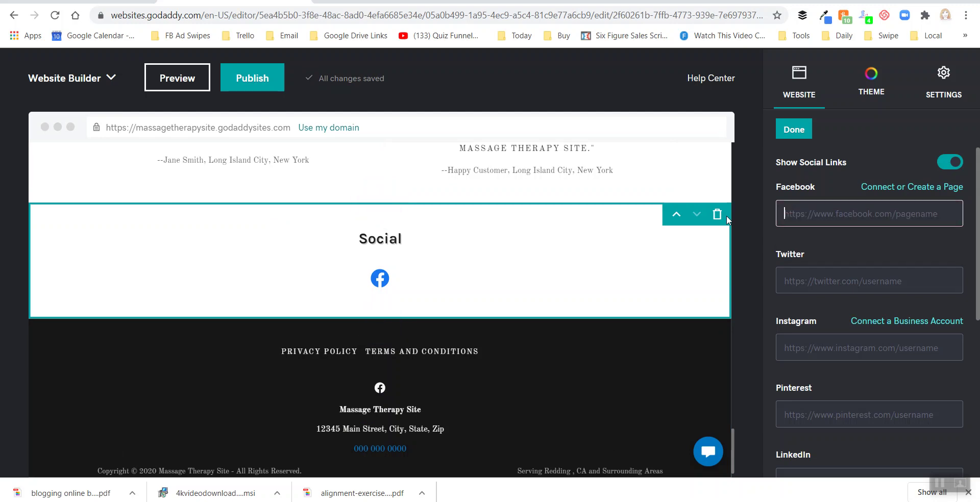
{"action": "left_click", "coordinate": [958, 176]}
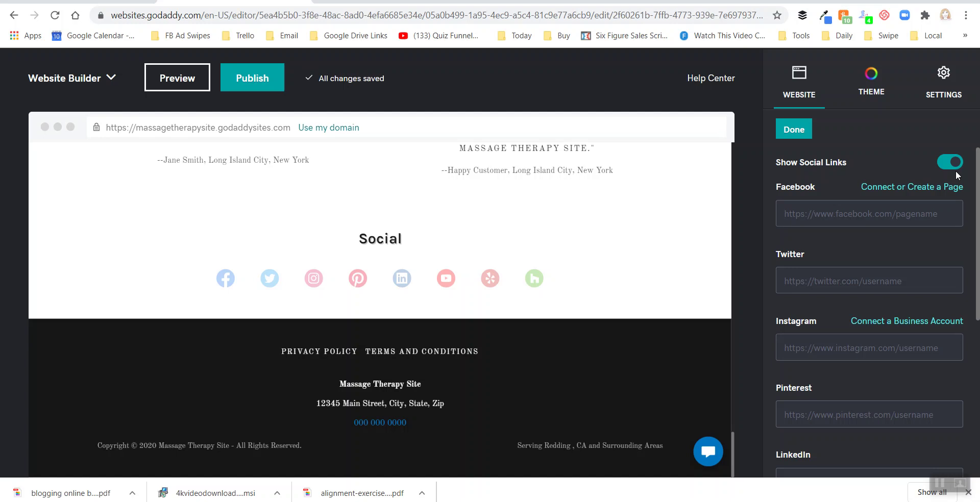
Close the social links settings and open Site Navigation to list the site's pages.
{"action": "left_click", "coordinate": [794, 131]}
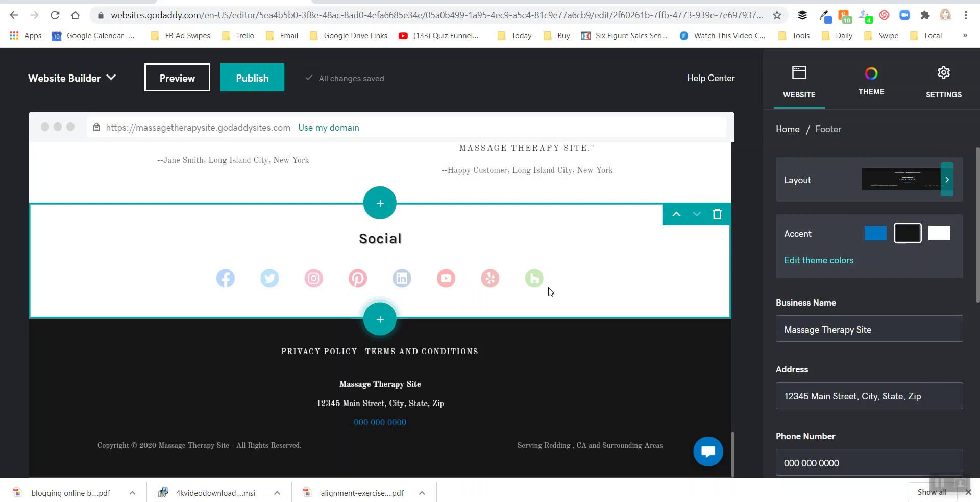
{"action": "scroll", "coordinate": [856, 316], "scroll_direction": "down", "scroll_amount": 4}
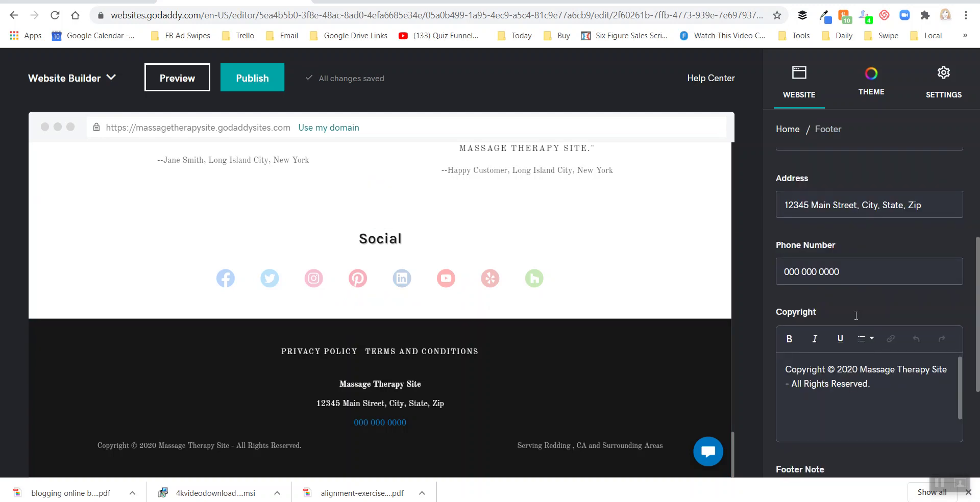
{"action": "scroll", "coordinate": [856, 315], "scroll_direction": "down", "scroll_amount": 3}
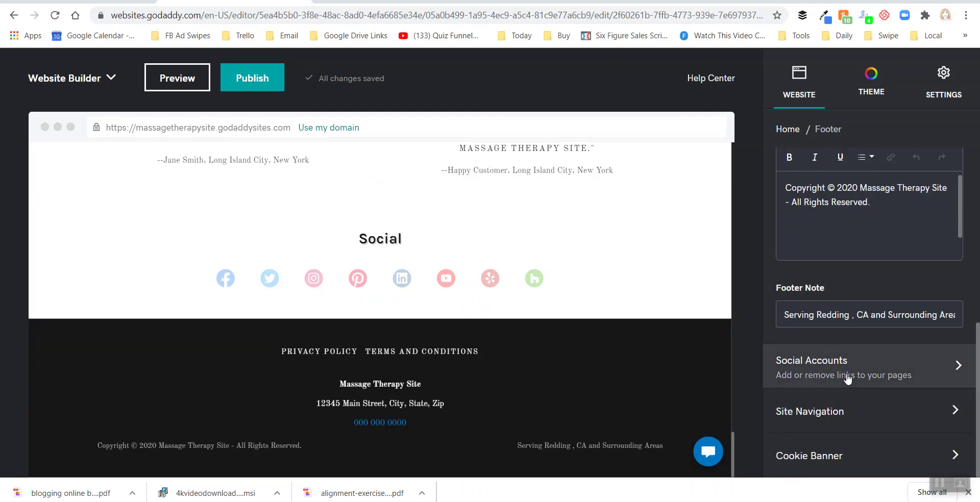
{"action": "left_click", "coordinate": [842, 413]}
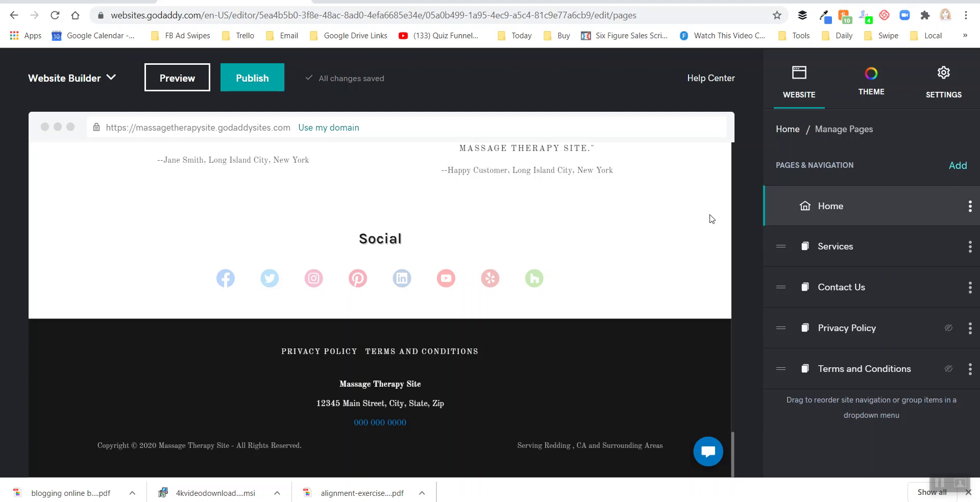
{"action": "scroll", "coordinate": [707, 217], "scroll_direction": "up", "scroll_amount": 10}
{"action": "scroll", "coordinate": [528, 266], "scroll_direction": "up", "scroll_amount": 10}
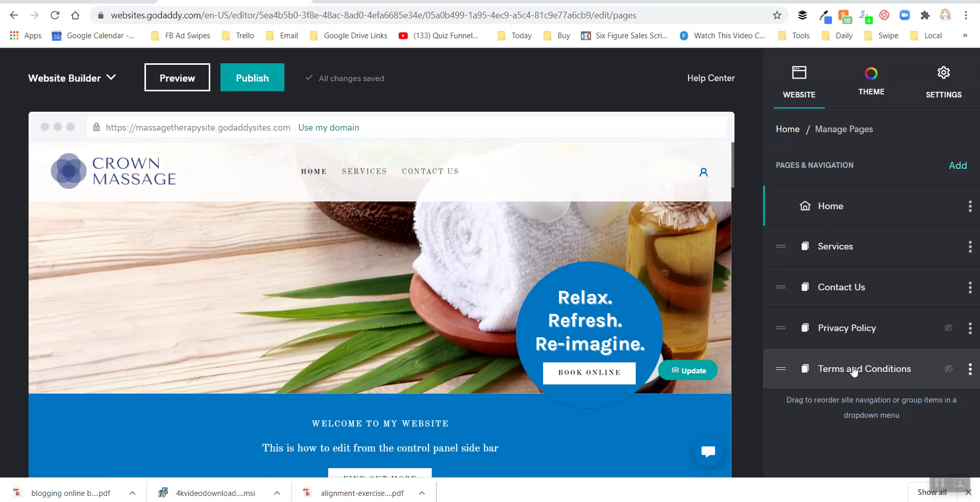
{"action": "scroll", "coordinate": [575, 372], "scroll_direction": "down", "scroll_amount": 4}
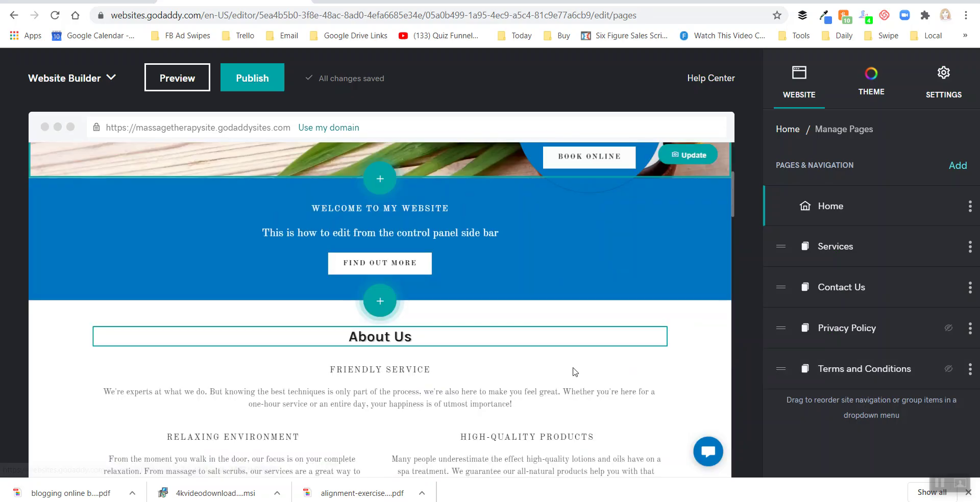
{"action": "scroll", "coordinate": [574, 371], "scroll_direction": "down", "scroll_amount": 10}
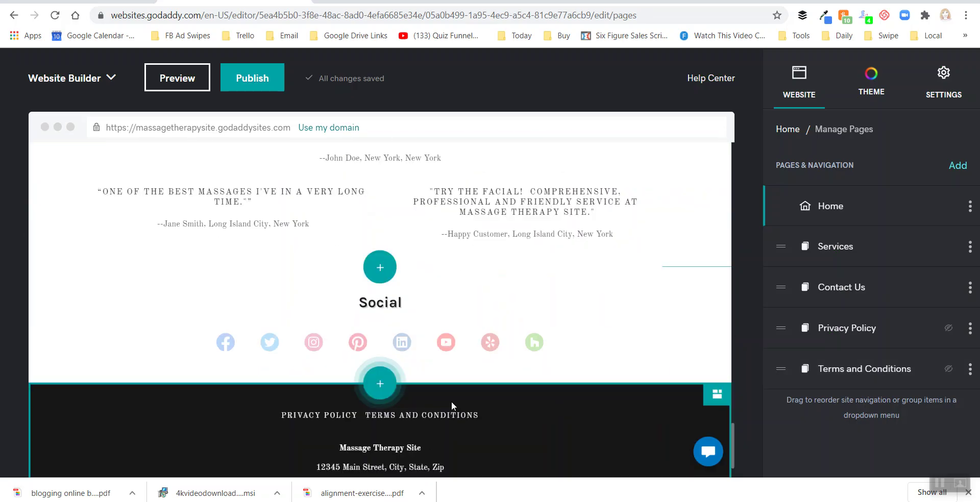
{"action": "scroll", "coordinate": [707, 400], "scroll_direction": "up", "scroll_amount": 5}
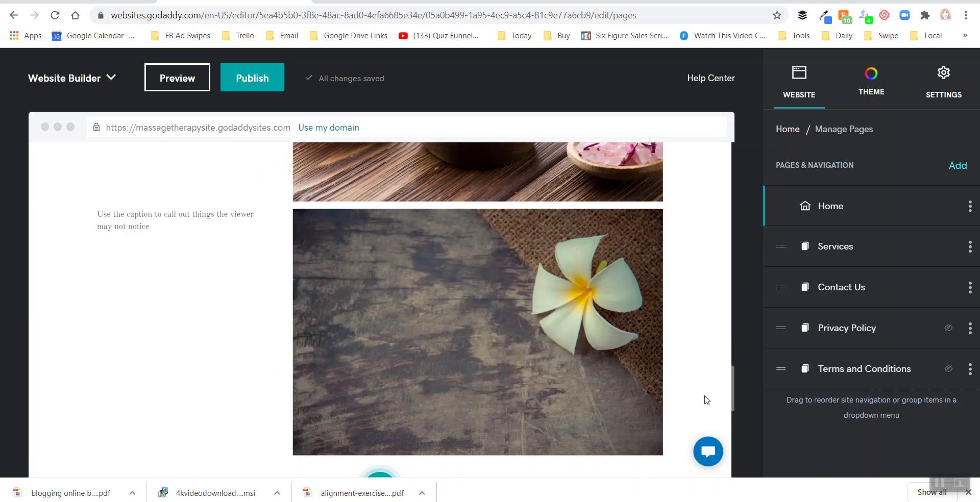
{"action": "scroll", "coordinate": [706, 400], "scroll_direction": "up", "scroll_amount": 4}
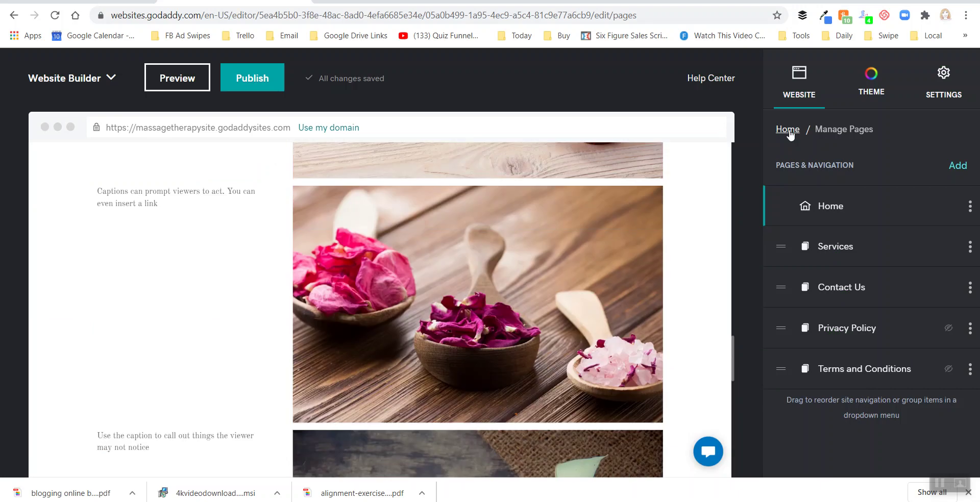
{"action": "left_click", "coordinate": [788, 130]}
{"action": "scroll", "coordinate": [832, 255], "scroll_direction": "down", "scroll_amount": 4}
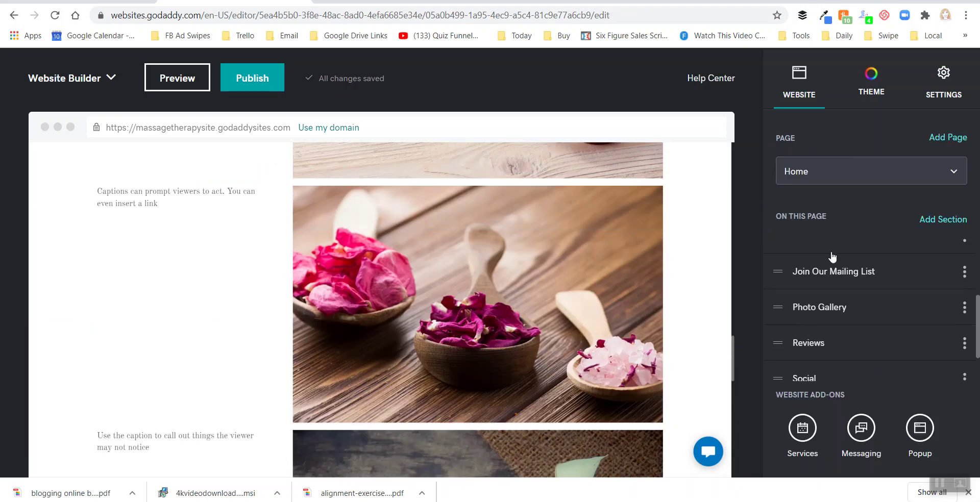
{"action": "scroll", "coordinate": [807, 367], "scroll_direction": "up", "scroll_amount": 4}
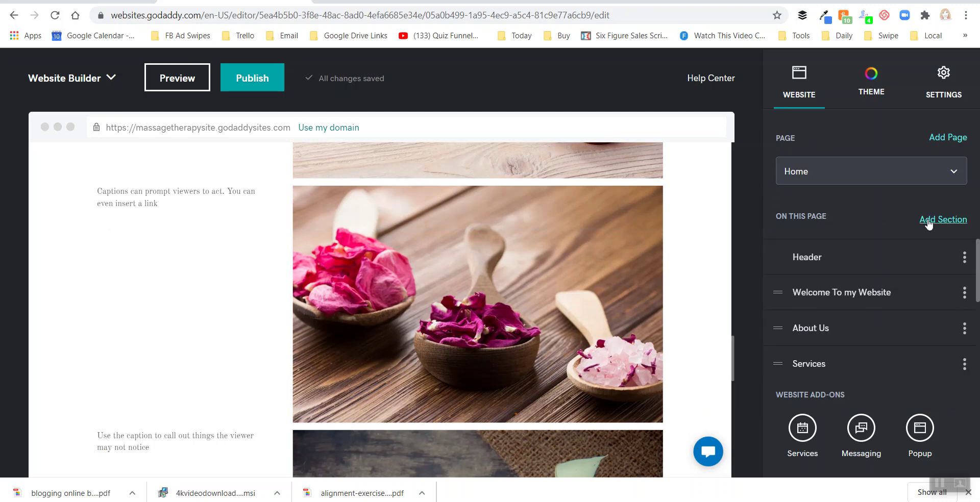
Return to the Header section and open Site Navigation's Manage Pages list.
{"action": "left_click", "coordinate": [942, 87]}
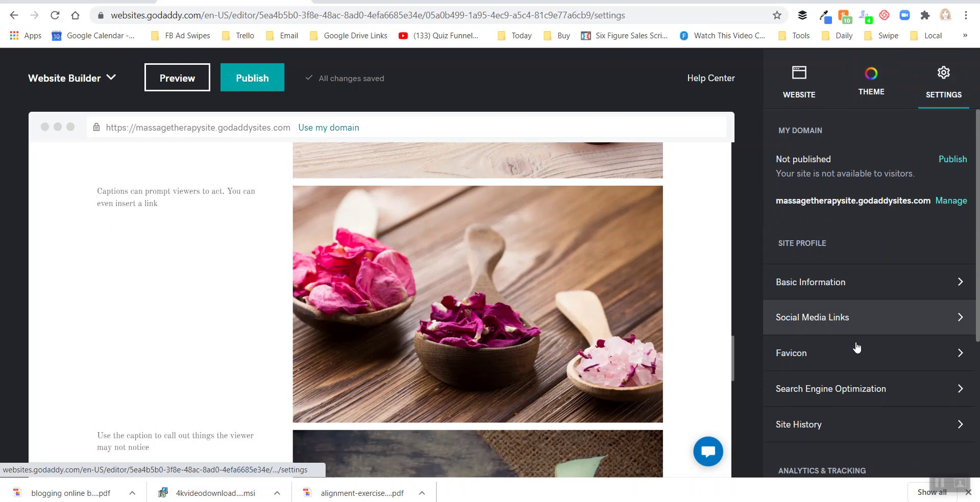
{"action": "left_click", "coordinate": [807, 94]}
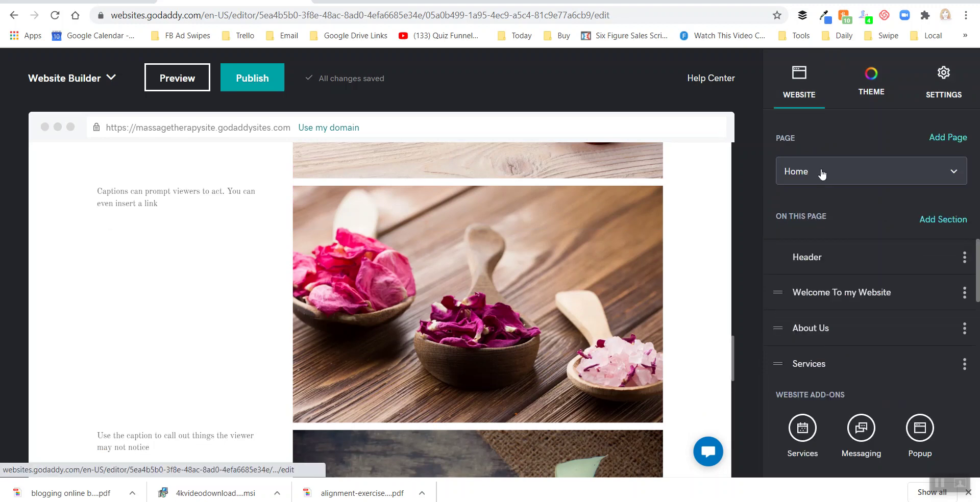
{"action": "left_click", "coordinate": [796, 256]}
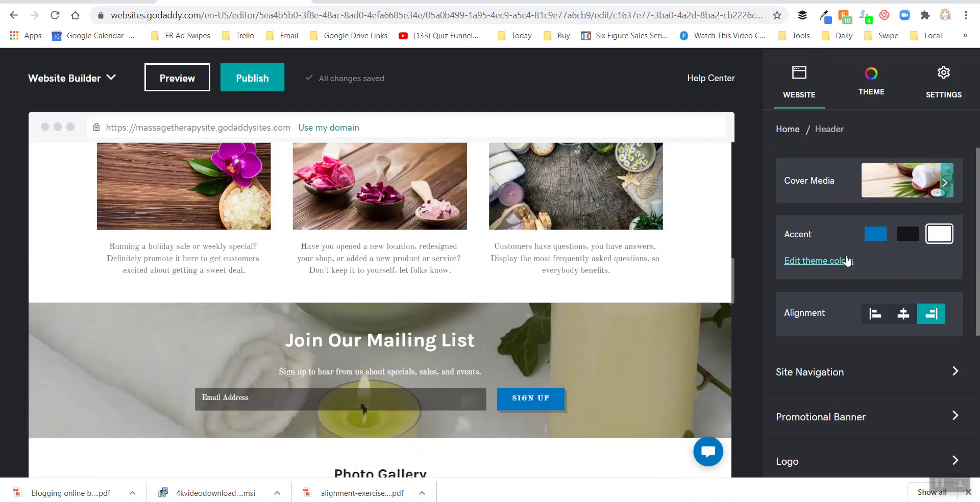
{"action": "scroll", "coordinate": [783, 288], "scroll_direction": "down", "scroll_amount": 4}
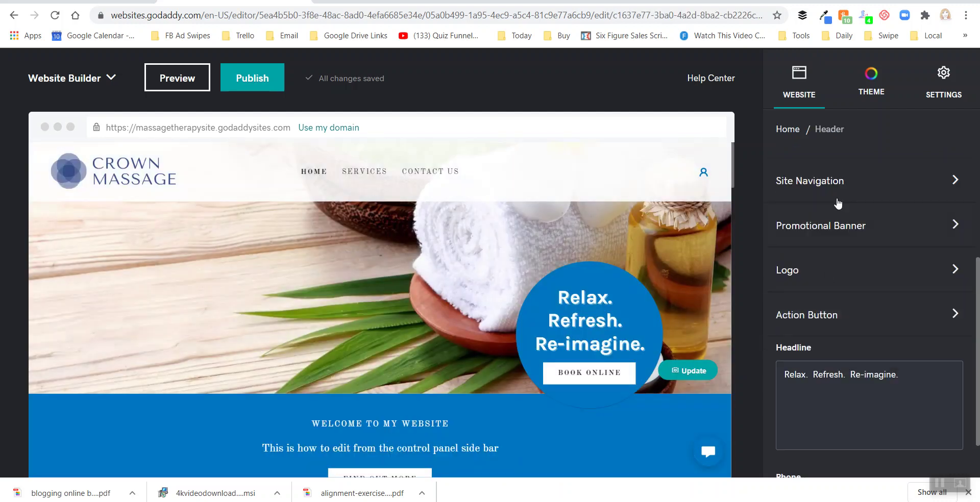
{"action": "left_click", "coordinate": [834, 189]}
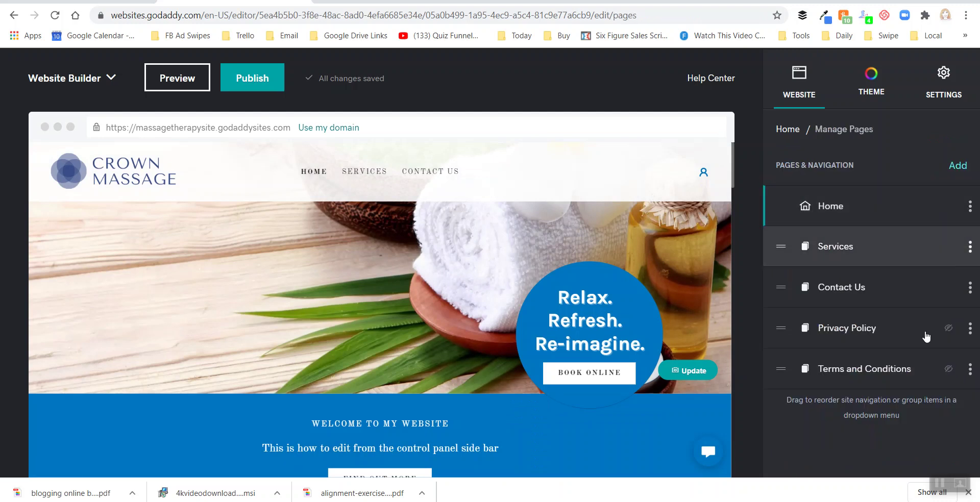
{"action": "left_click", "coordinate": [971, 331]}
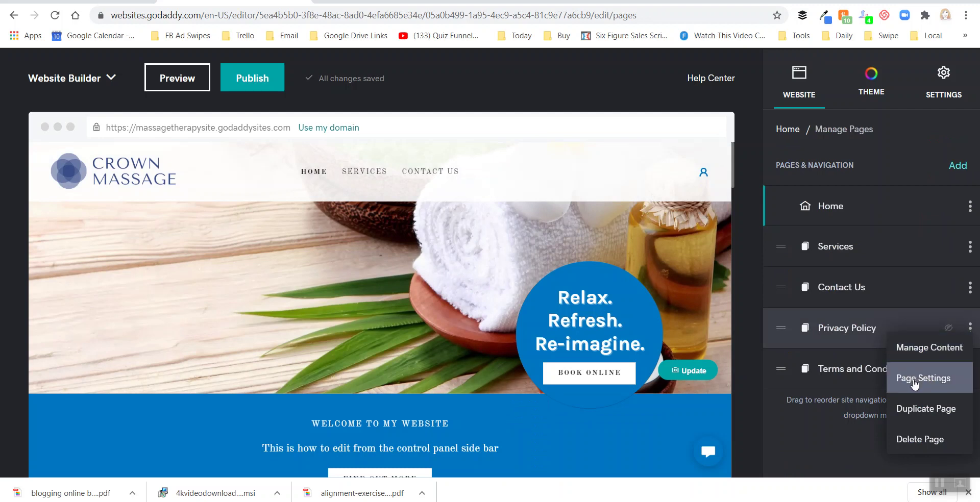
{"action": "left_click", "coordinate": [972, 209]}
{"action": "left_click", "coordinate": [927, 259]}
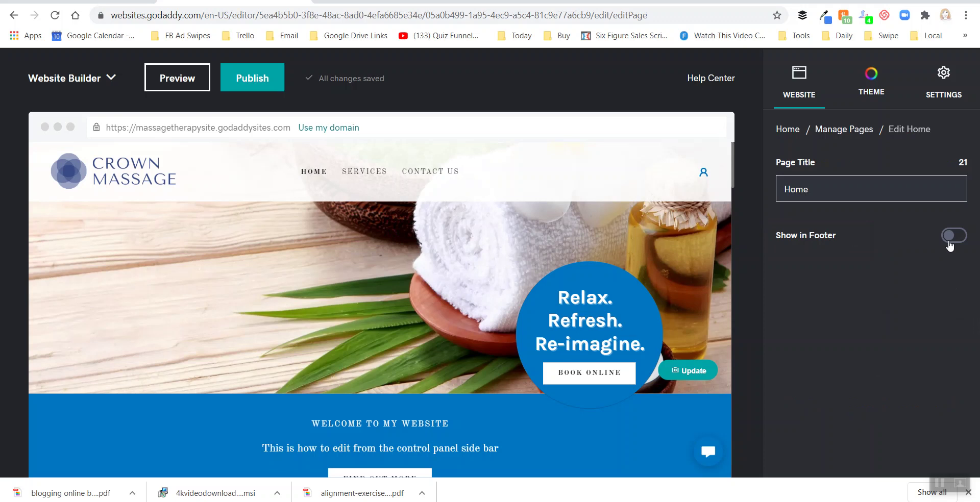
{"action": "left_click", "coordinate": [781, 130]}
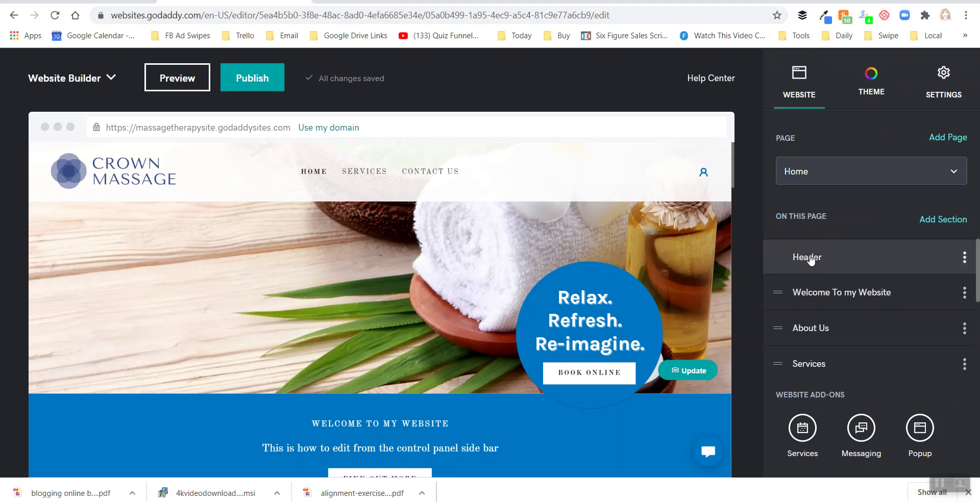
{"action": "left_click", "coordinate": [811, 259]}
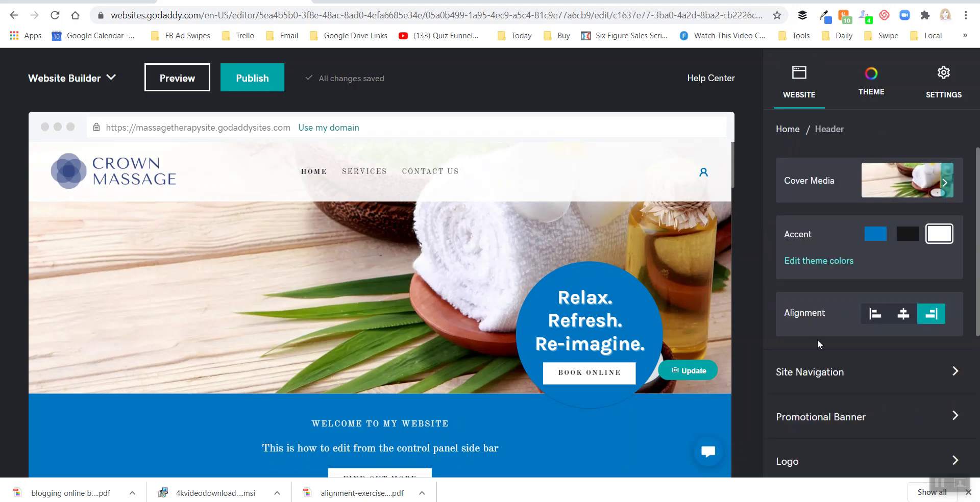
{"action": "left_click", "coordinate": [820, 386]}
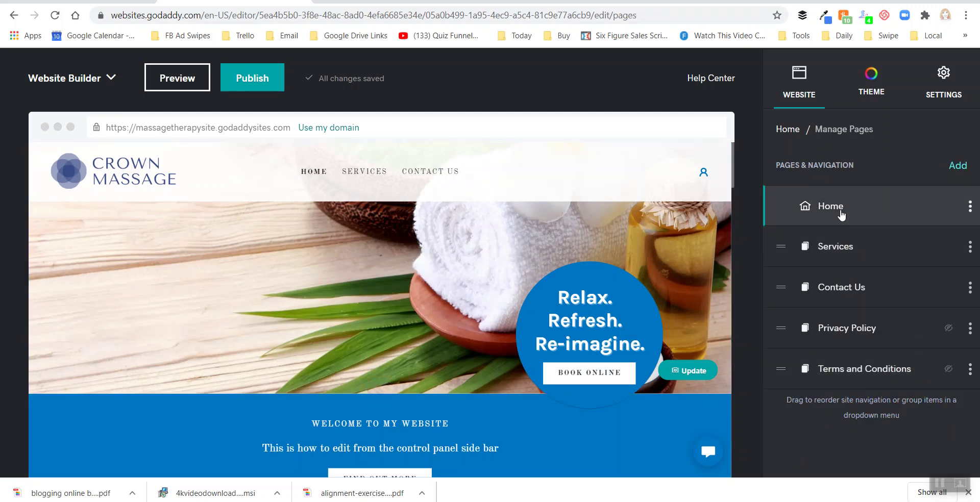
Turn on Show in Footer for the Home page.
{"action": "left_click", "coordinate": [970, 207]}
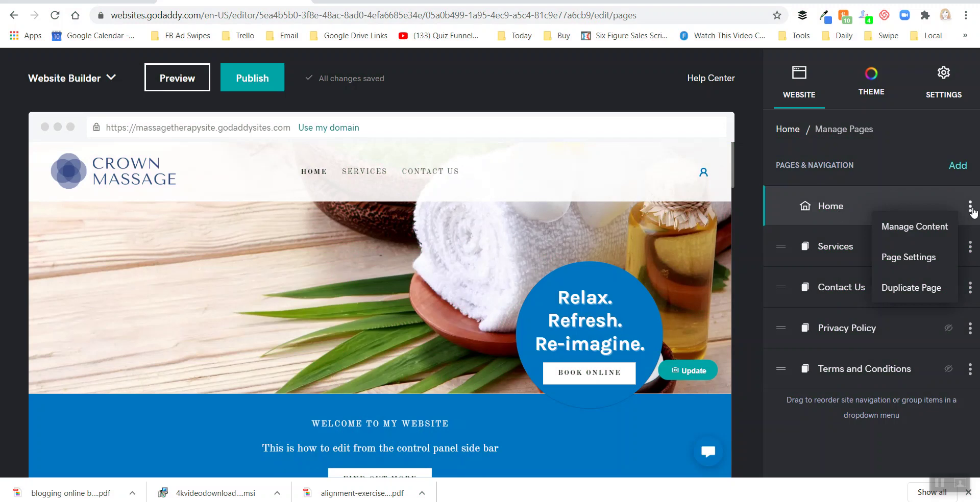
{"action": "left_click", "coordinate": [840, 207]}
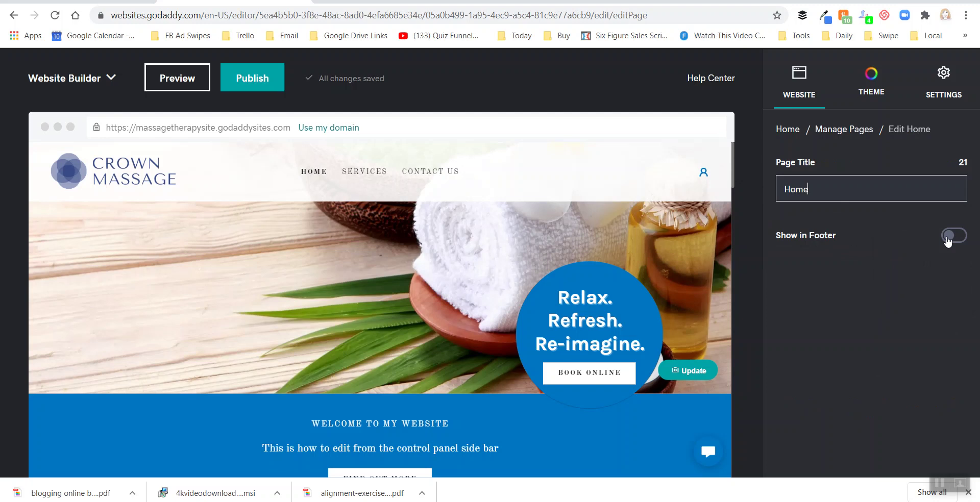
{"action": "left_click", "coordinate": [948, 236]}
{"action": "left_click", "coordinate": [803, 128]}
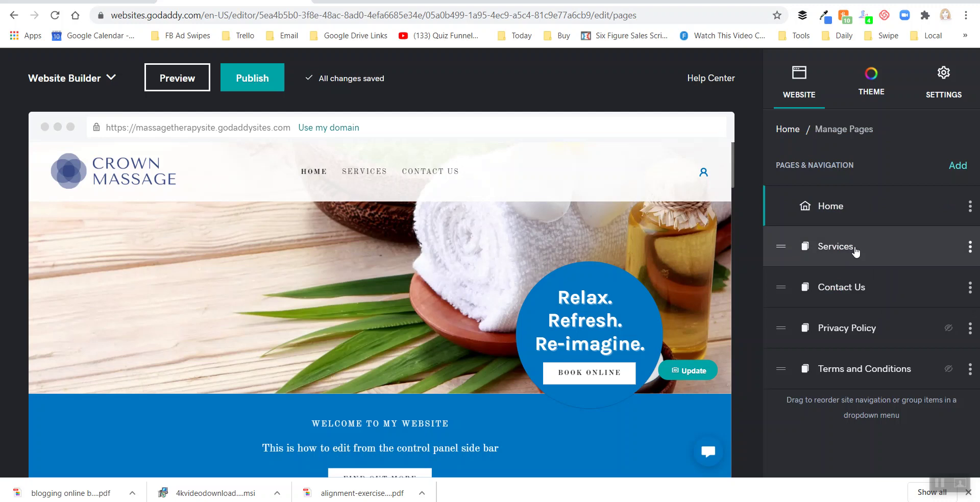
Show the Services page in the footer too, then bring up the Contact Us page settings.
{"action": "left_click", "coordinate": [956, 255]}
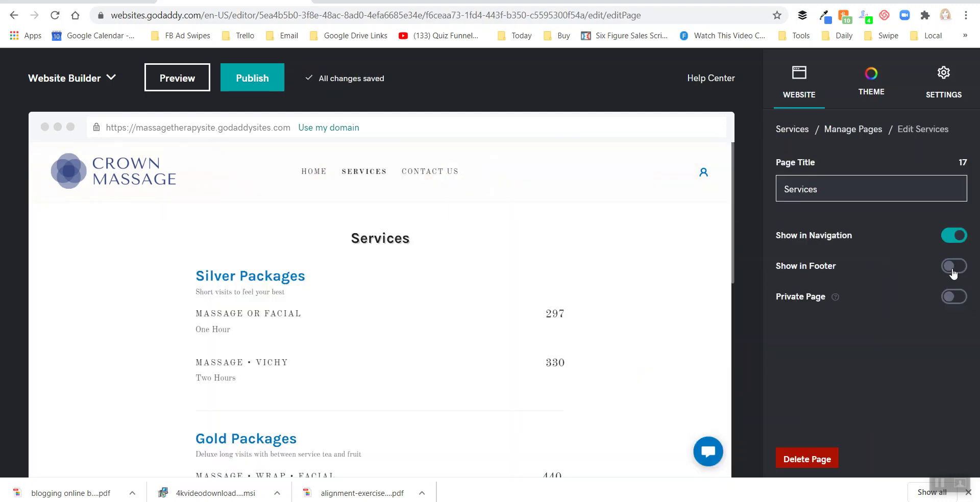
{"action": "left_click", "coordinate": [953, 267]}
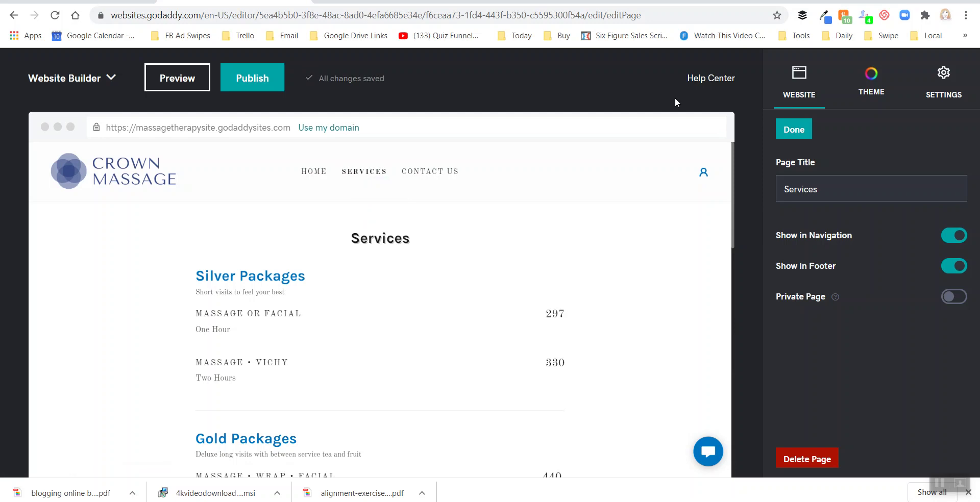
{"action": "left_click", "coordinate": [789, 102]}
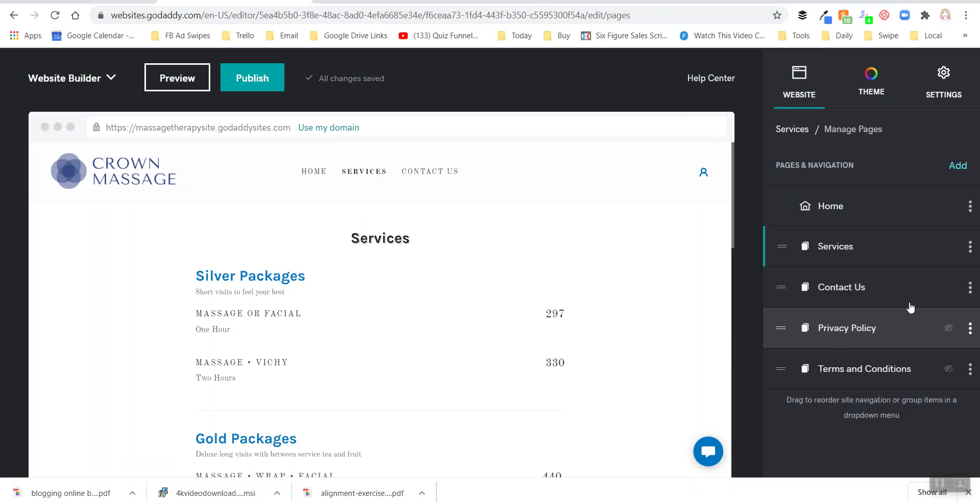
{"action": "left_click", "coordinate": [938, 298]}
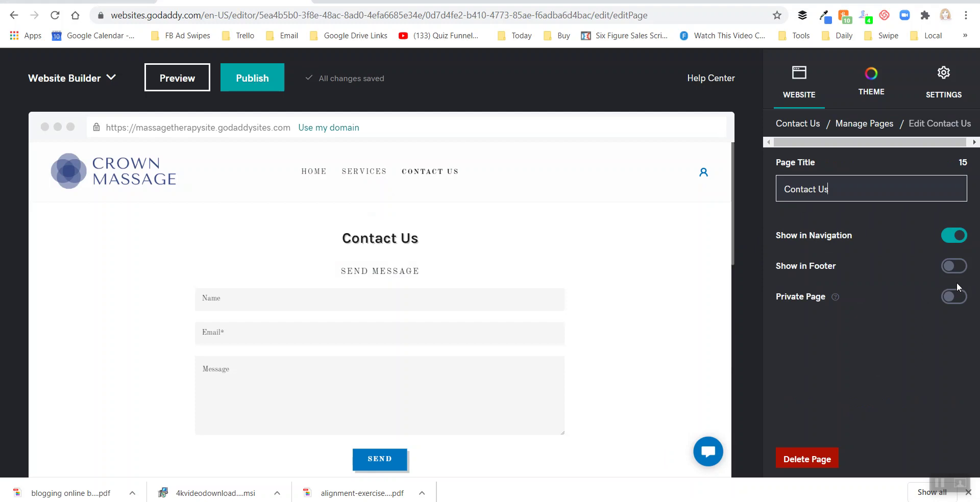
Turn on Show in Footer for the Contact Us page and confirm with Done.
{"action": "left_click", "coordinate": [954, 266]}
{"action": "left_click", "coordinate": [795, 130]}
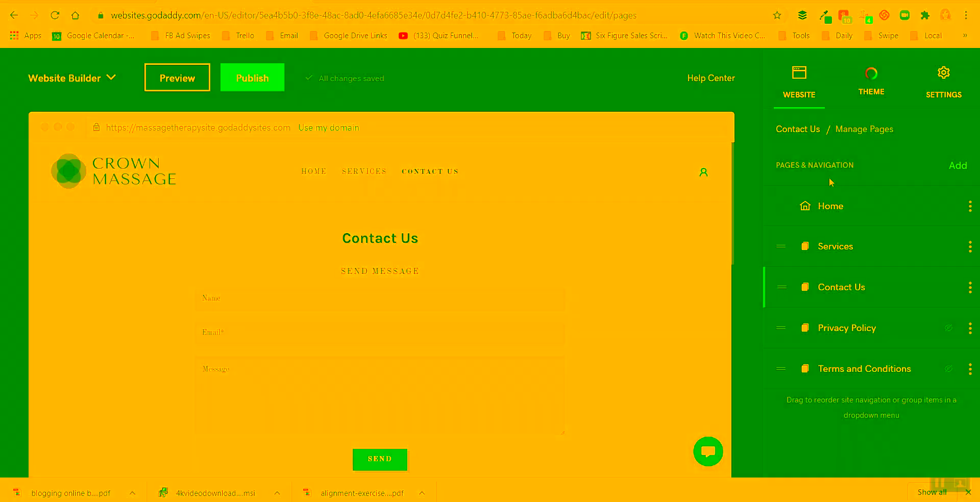
{"action": "left_click", "coordinate": [800, 93]}
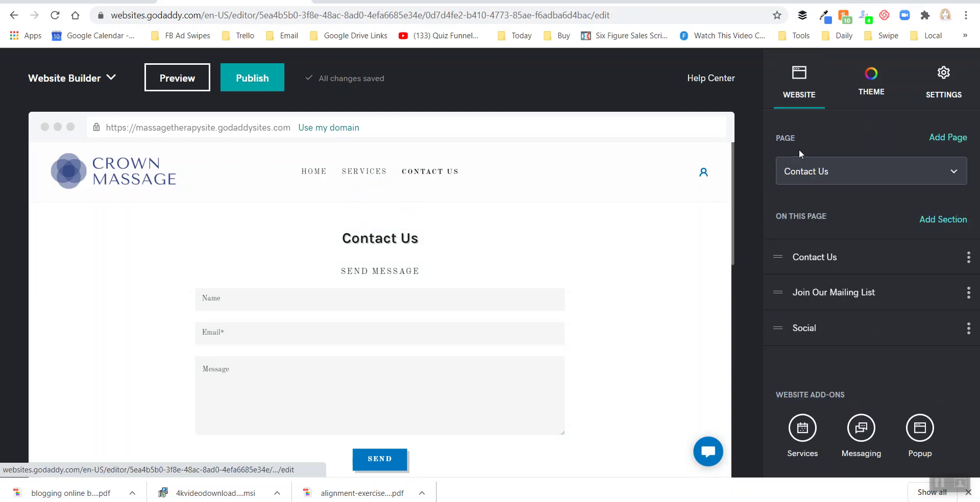
Exit to the dashboard and check the home preview footer lists all five page links.
{"action": "left_click", "coordinate": [177, 78]}
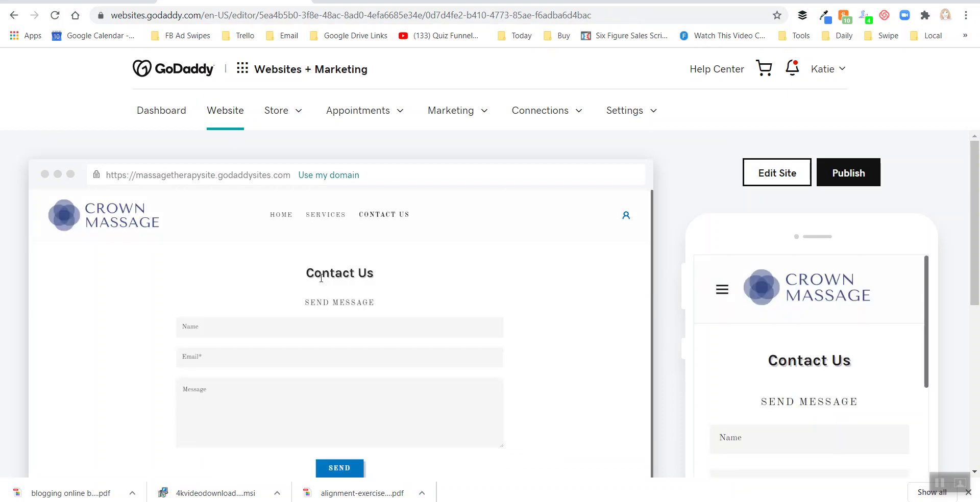
{"action": "left_click", "coordinate": [282, 215]}
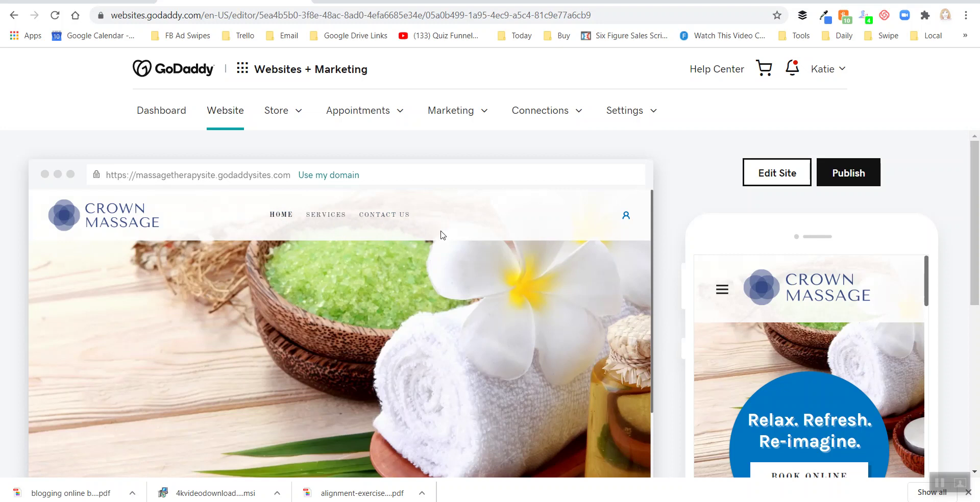
{"action": "scroll", "coordinate": [442, 236], "scroll_direction": "down", "scroll_amount": 3}
{"action": "scroll", "coordinate": [429, 241], "scroll_direction": "down", "scroll_amount": 15}
Reopen the Website Builder with Edit Site and scroll the Home page down to the footer.
{"action": "left_click", "coordinate": [784, 173]}
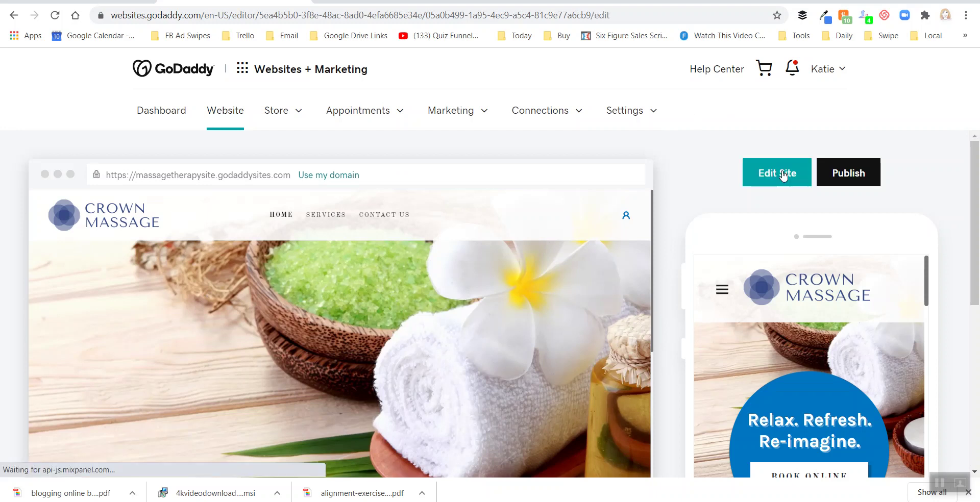
{"action": "scroll", "coordinate": [485, 302], "scroll_direction": "down", "scroll_amount": 10}
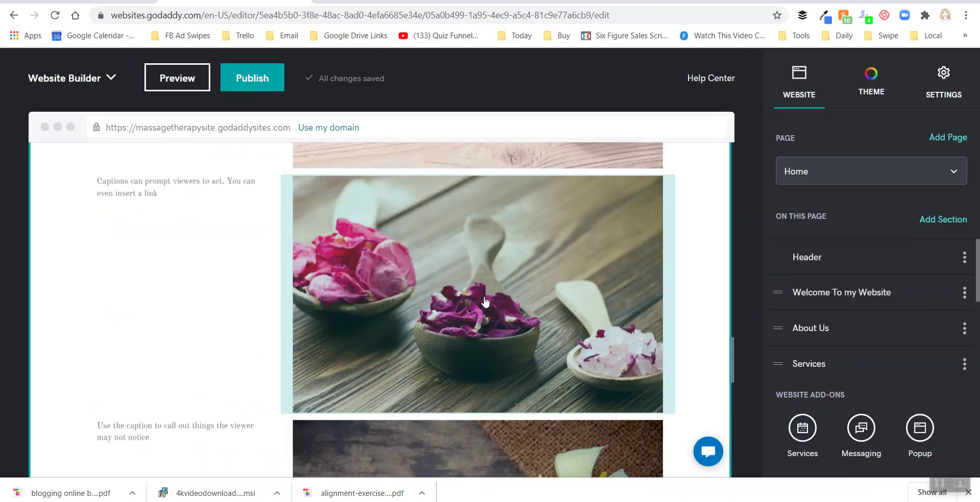
{"action": "scroll", "coordinate": [485, 302], "scroll_direction": "down", "scroll_amount": 2}
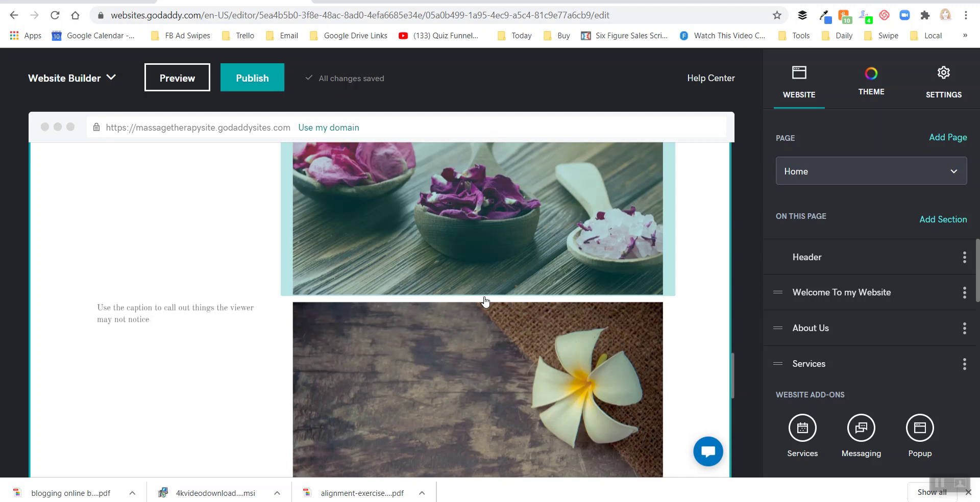
{"action": "scroll", "coordinate": [485, 302], "scroll_direction": "down", "scroll_amount": 15}
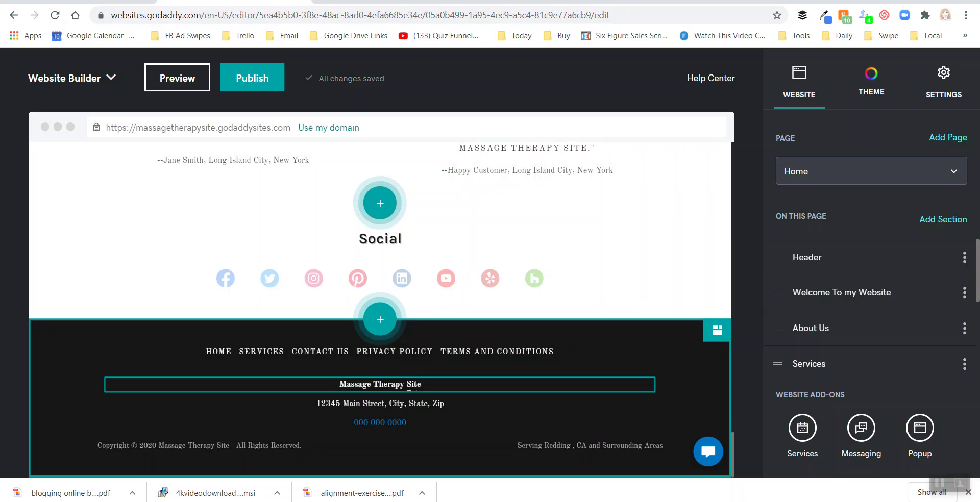
Apply the first footer layout: copyright line, page links and Redding service note.
{"action": "left_click", "coordinate": [718, 331]}
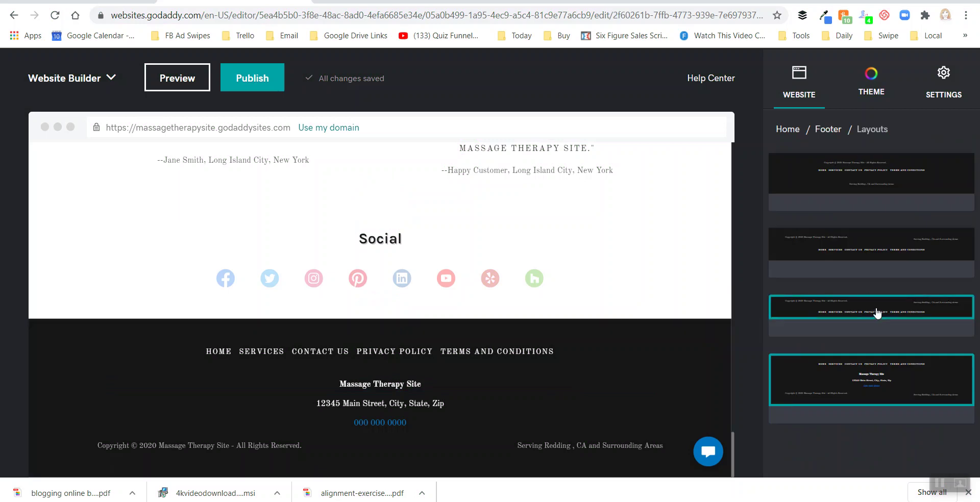
{"action": "left_click", "coordinate": [862, 178]}
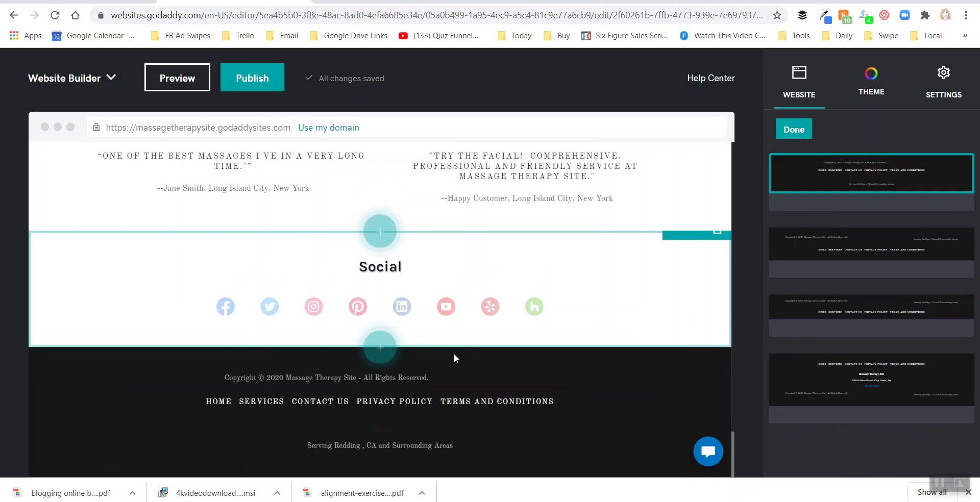
Open the footer's Copyright text for editing in the settings panel.
{"action": "left_click", "coordinate": [440, 378]}
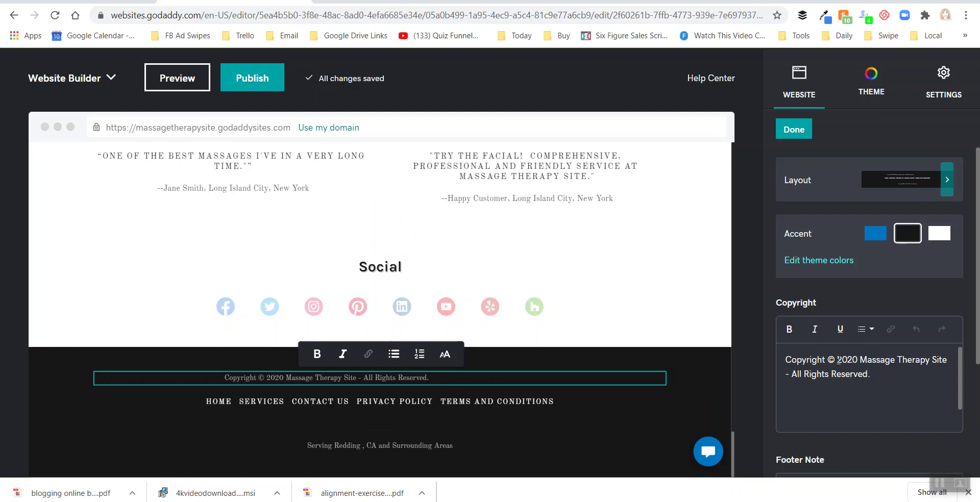
{"action": "left_click", "coordinate": [882, 374]}
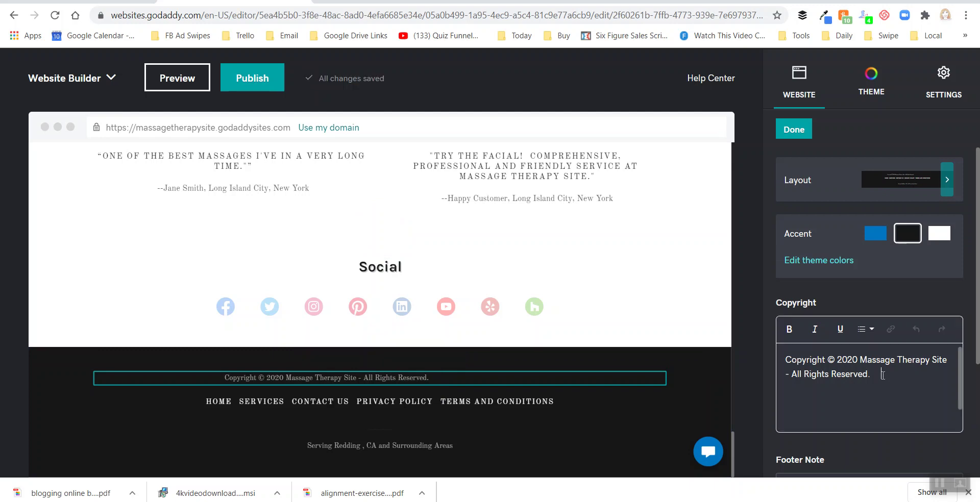
{"action": "key", "text": "Return"}
{"action": "key", "text": "Return"}
{"action": "type", "text": "dkdkdkdkdkdk"}
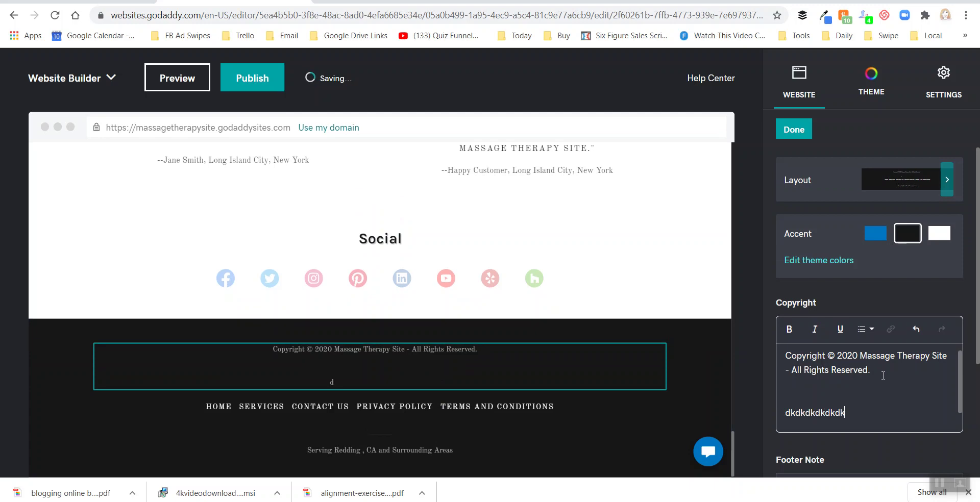
{"action": "key", "text": "BackSpace"}
{"action": "key", "text": "BackSpace"}
{"action": "key", "text": "BackSpace"}
{"action": "key", "text": "BackSpace"}
{"action": "key", "text": "BackSpace"}
{"action": "key", "text": "BackSpace"}
{"action": "key", "text": "BackSpace"}
{"action": "key", "text": "BackSpace"}
{"action": "key", "text": "BackSpace"}
{"action": "key", "text": "BackSpace"}
{"action": "key", "text": "BackSpace"}
{"action": "key", "text": "BackSpace"}
{"action": "key", "text": "BackSpace"}
{"action": "key", "text": "BackSpace"}
{"action": "key", "text": "BackSpace"}
{"action": "key", "text": "BackSpace"}
{"action": "key", "text": "BackSpace"}
{"action": "key", "text": "BackSpace"}
{"action": "key", "text": "BackSpace"}
{"action": "key", "text": "BackSpace"}
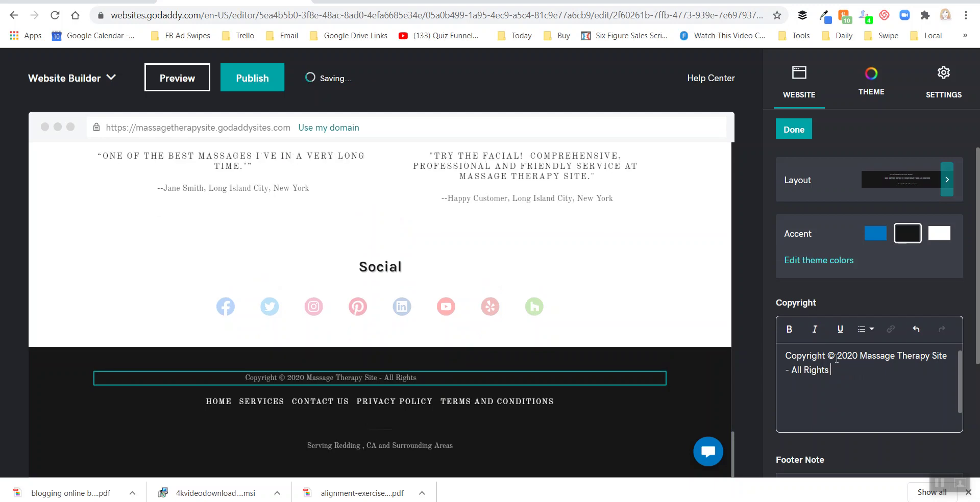
Add 'Serving, Redding, CA, Palo Cedro' on a new line above the copyright text.
{"action": "left_click", "coordinate": [787, 352]}
{"action": "key", "text": "Return"}
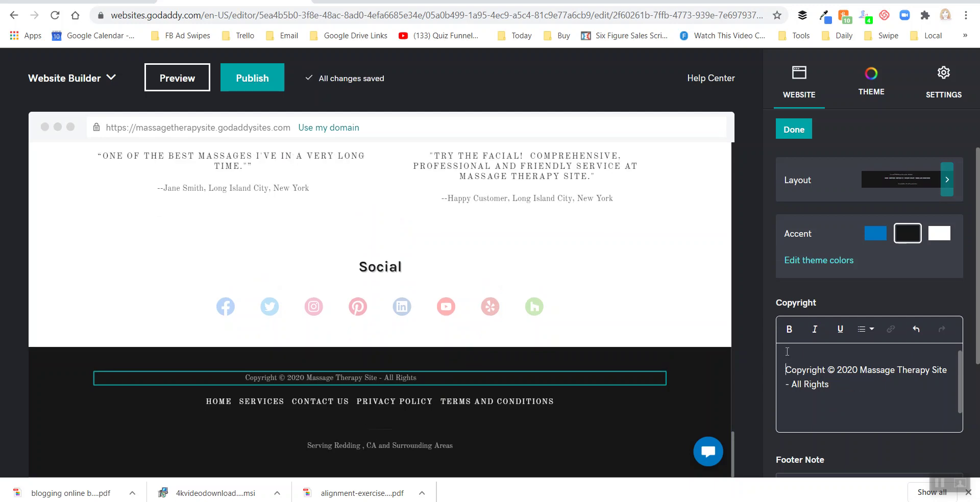
{"action": "key", "text": "Return"}
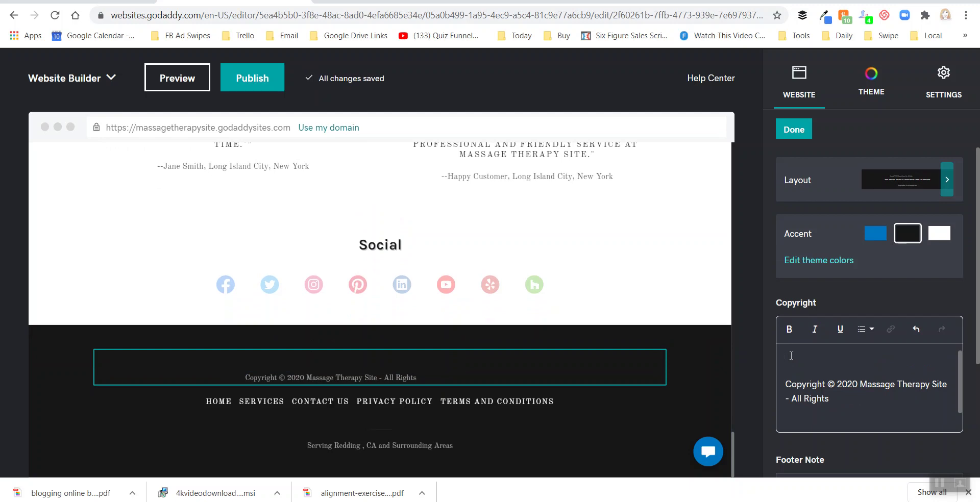
{"action": "type", "text": "Serrin"}
{"action": "key", "text": "BackSpace"}
{"action": "key", "text": "BackSpace"}
{"action": "key", "text": "BackSpace"}
{"action": "type", "text": "ving, Redding, "}
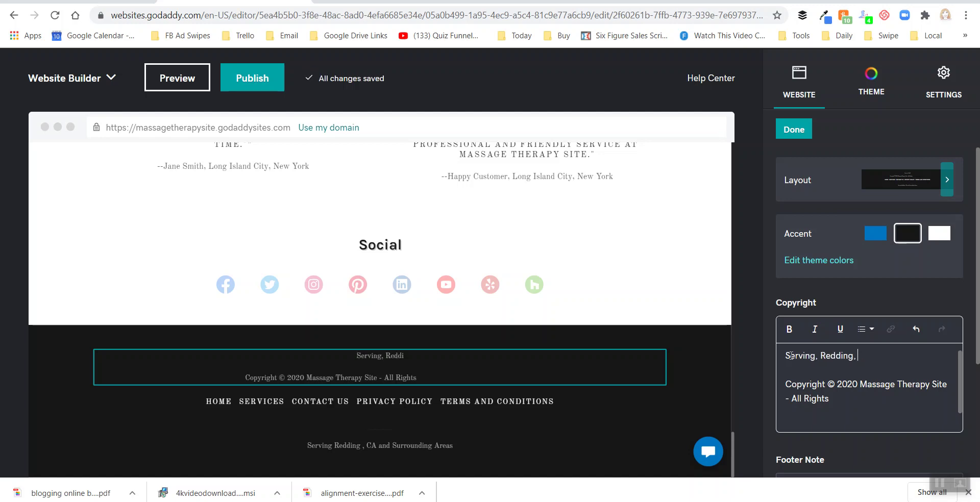
{"action": "type", "text": "CA, "}
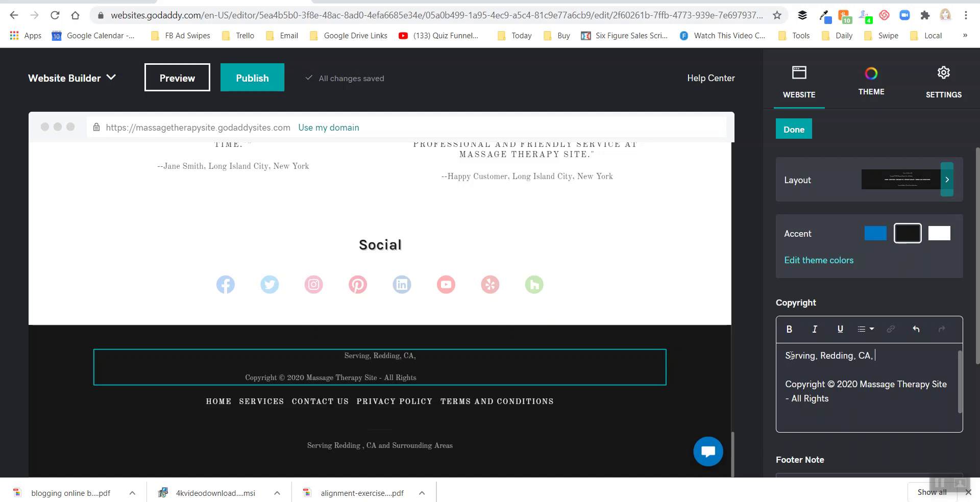
{"action": "type", "text": "Palo"}
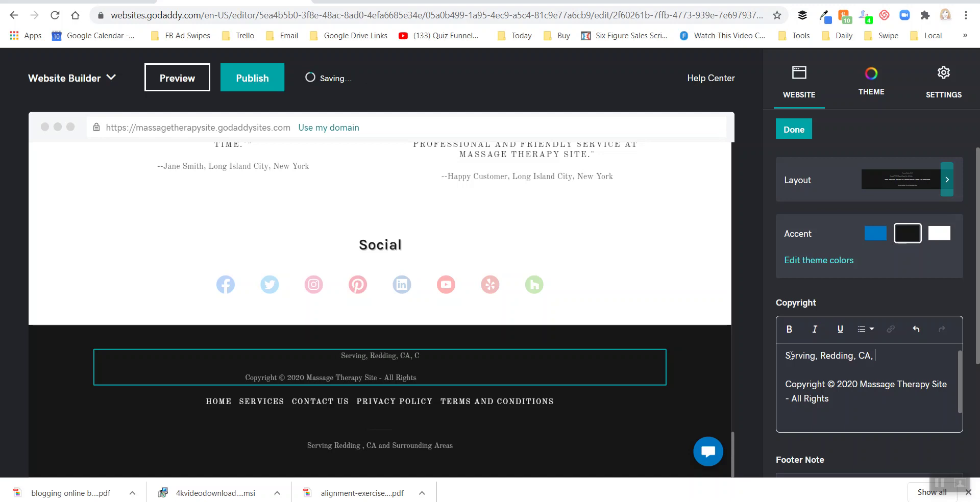
{"action": "type", "text": " Ce"}
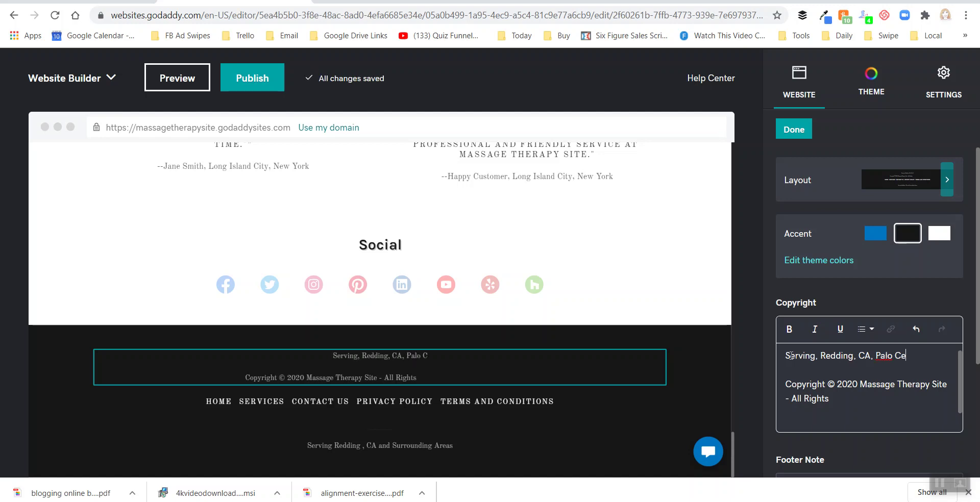
{"action": "type", "text": "dro"}
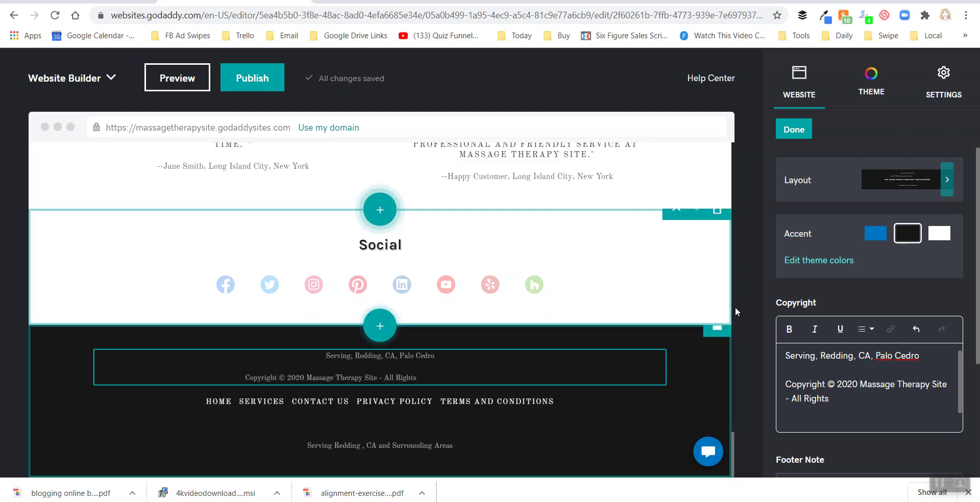
{"action": "scroll", "coordinate": [683, 409], "scroll_direction": "up", "scroll_amount": 1}
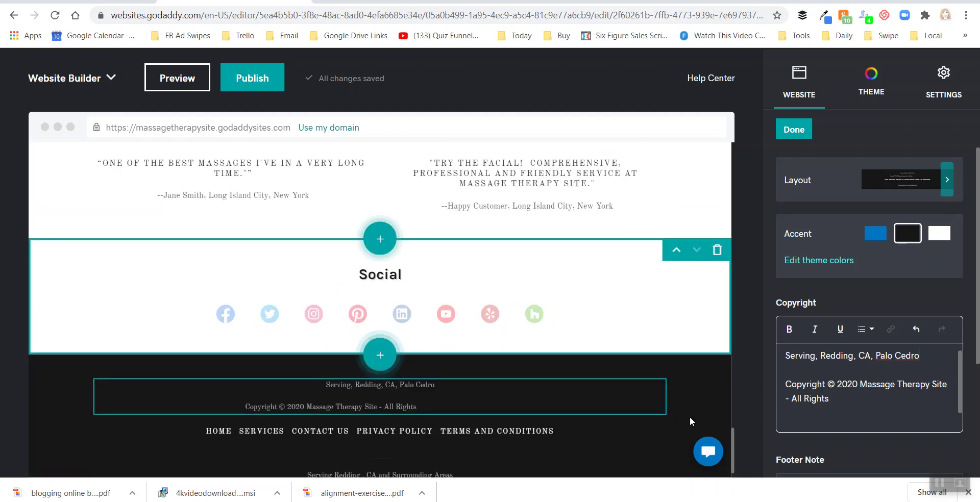
{"action": "scroll", "coordinate": [691, 416], "scroll_direction": "down", "scroll_amount": 1}
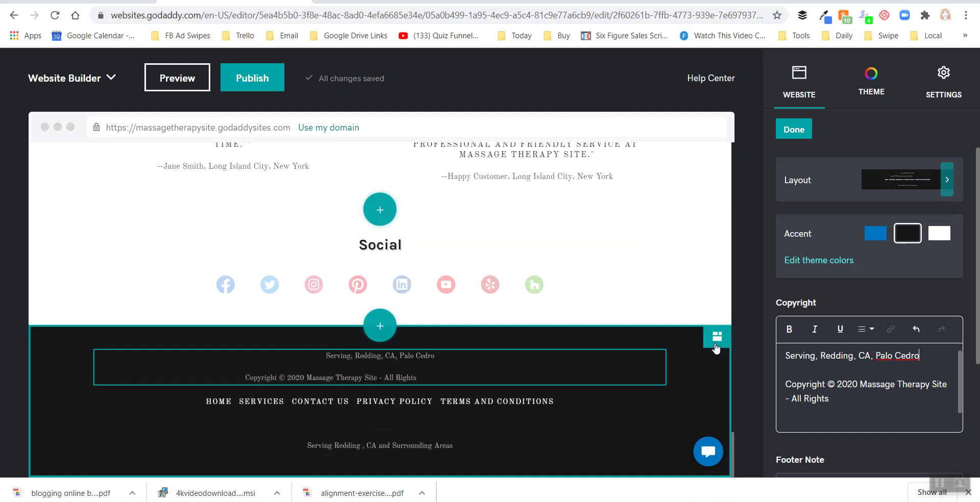
{"action": "left_click", "coordinate": [717, 338]}
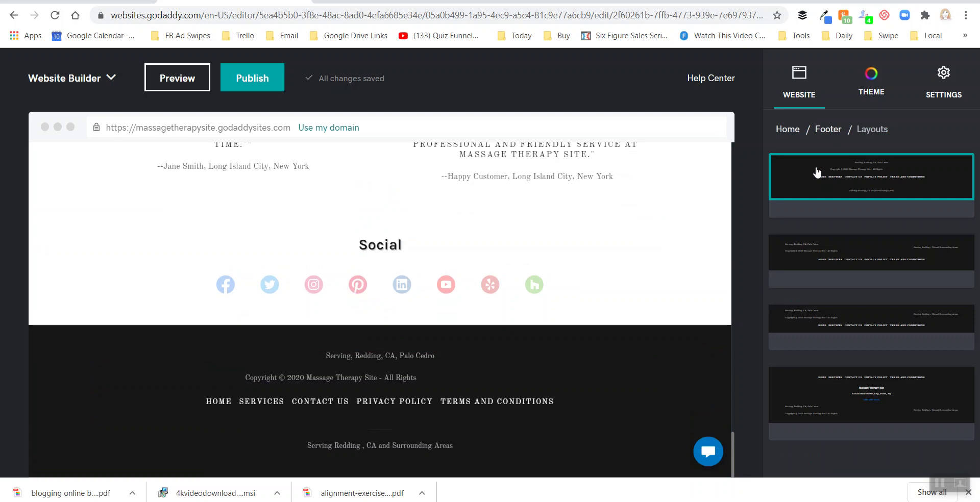
{"action": "left_click", "coordinate": [818, 173]}
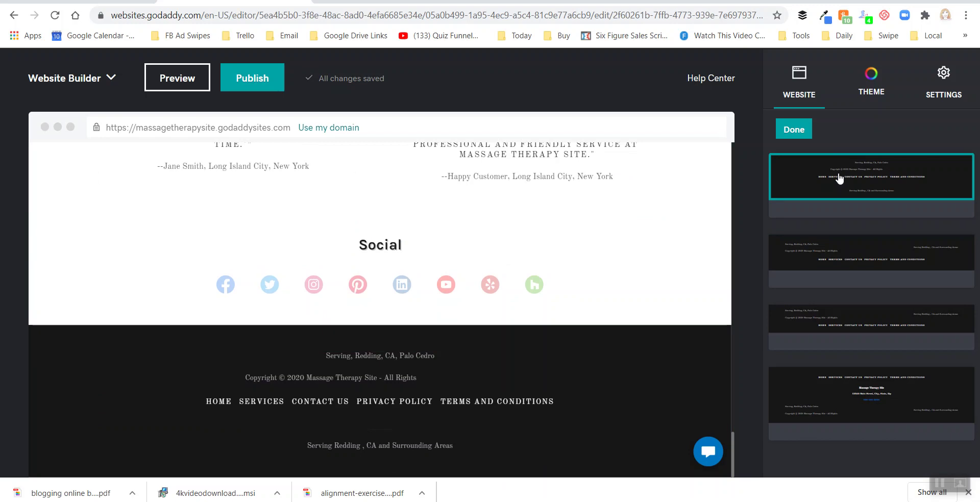
{"action": "left_click", "coordinate": [840, 178]}
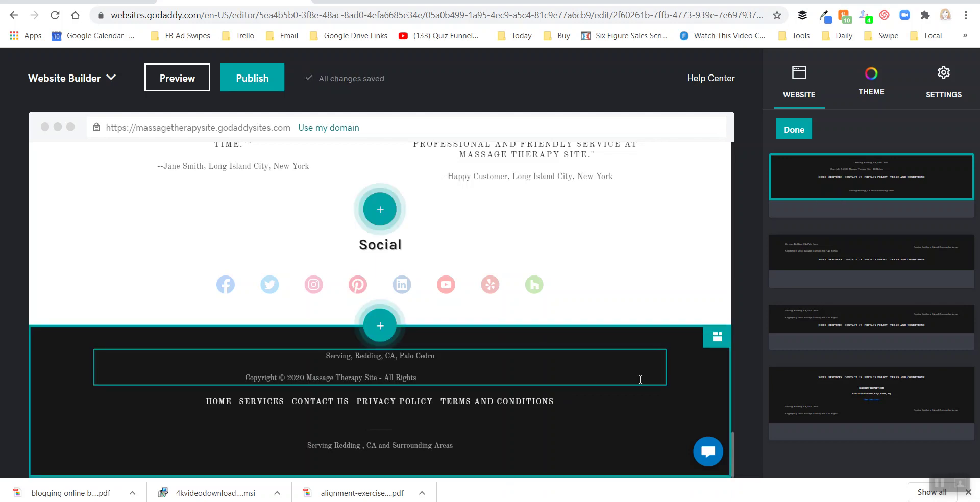
{"action": "left_click", "coordinate": [640, 379]}
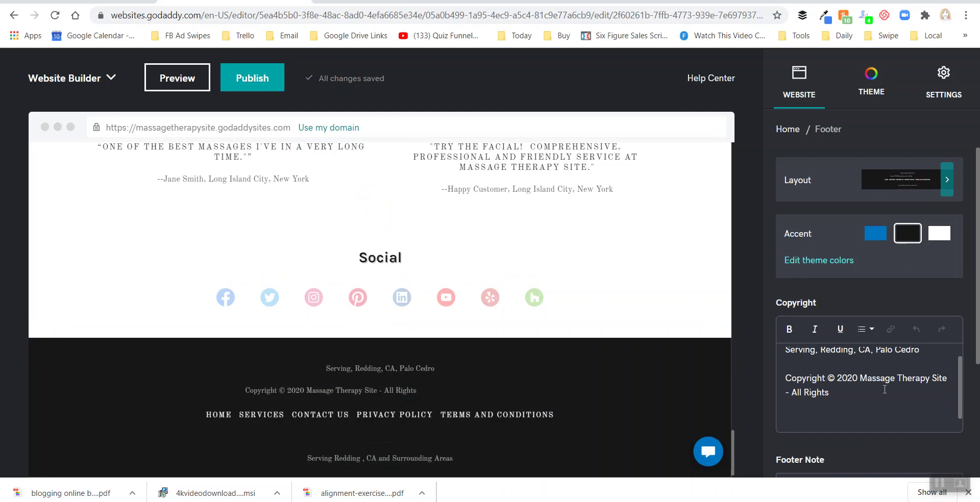
Close the footer settings without applying a list style and return to the Home page sections.
{"action": "scroll", "coordinate": [861, 378], "scroll_direction": "down", "scroll_amount": 2}
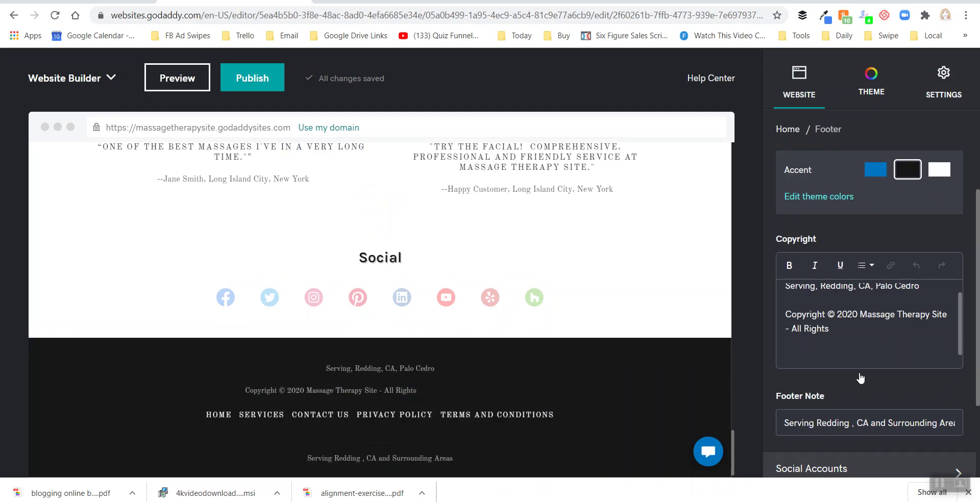
{"action": "scroll", "coordinate": [861, 378], "scroll_direction": "up", "scroll_amount": 2}
{"action": "left_click", "coordinate": [868, 330]}
{"action": "left_click", "coordinate": [872, 331]}
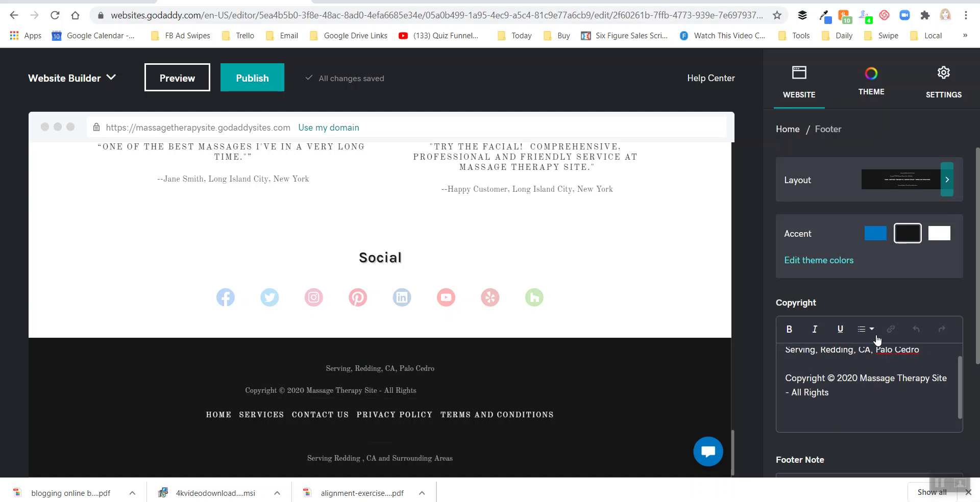
{"action": "scroll", "coordinate": [817, 358], "scroll_direction": "down", "scroll_amount": 5}
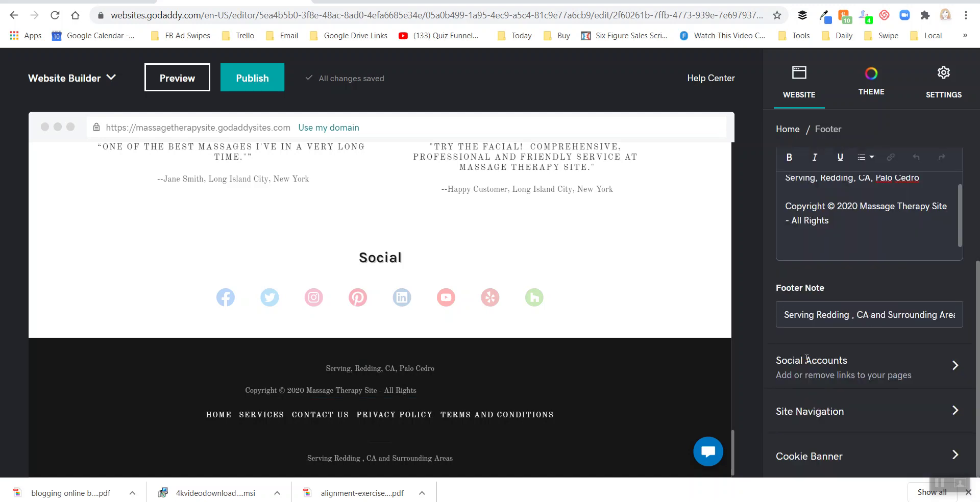
{"action": "scroll", "coordinate": [807, 359], "scroll_direction": "up", "scroll_amount": 5}
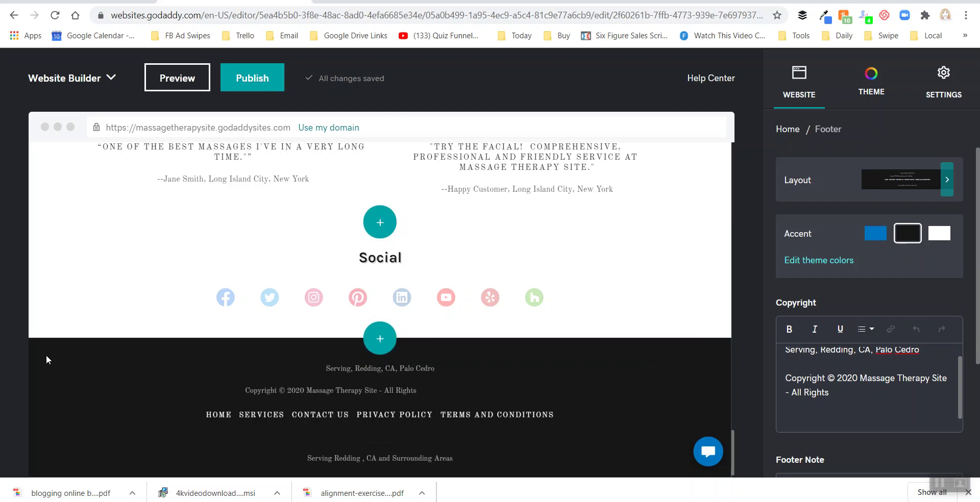
{"action": "left_click", "coordinate": [831, 132]}
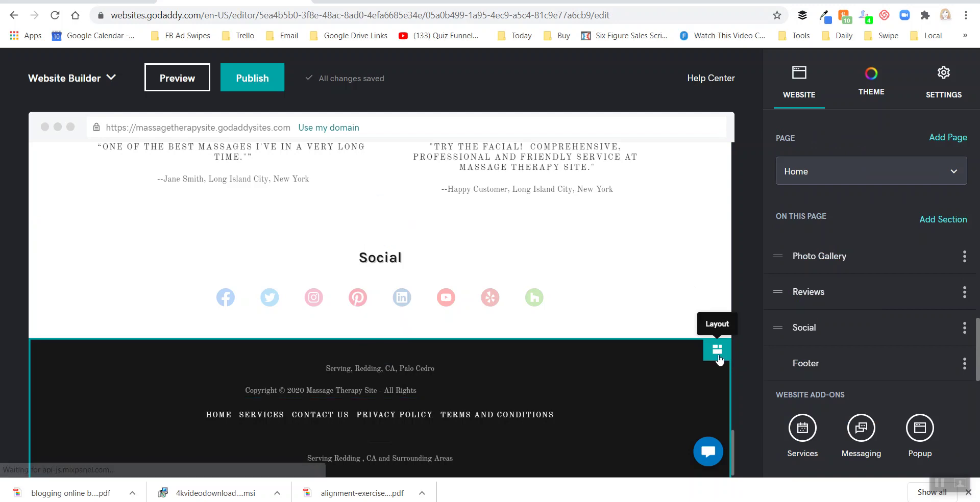
Apply the second, two-column footer layout and reopen the footer text settings.
{"action": "left_click", "coordinate": [717, 350]}
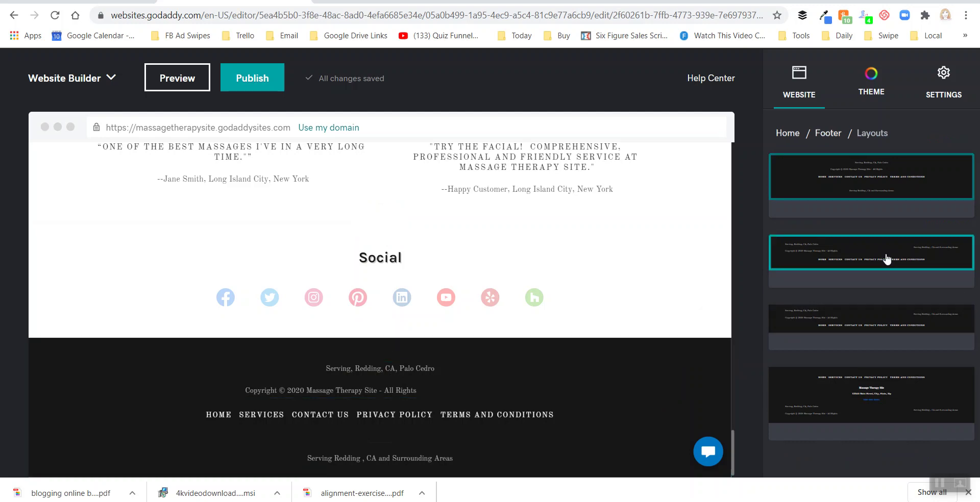
{"action": "left_click", "coordinate": [887, 260]}
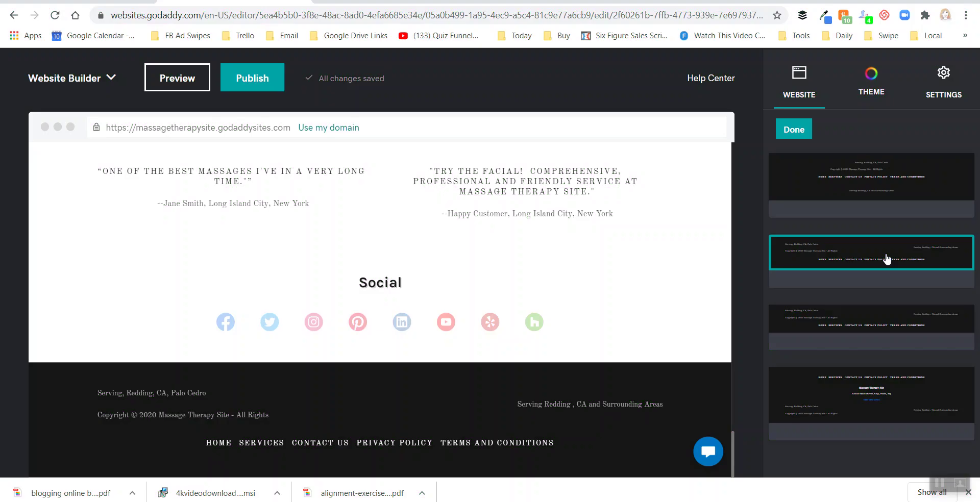
{"action": "left_click", "coordinate": [272, 416]}
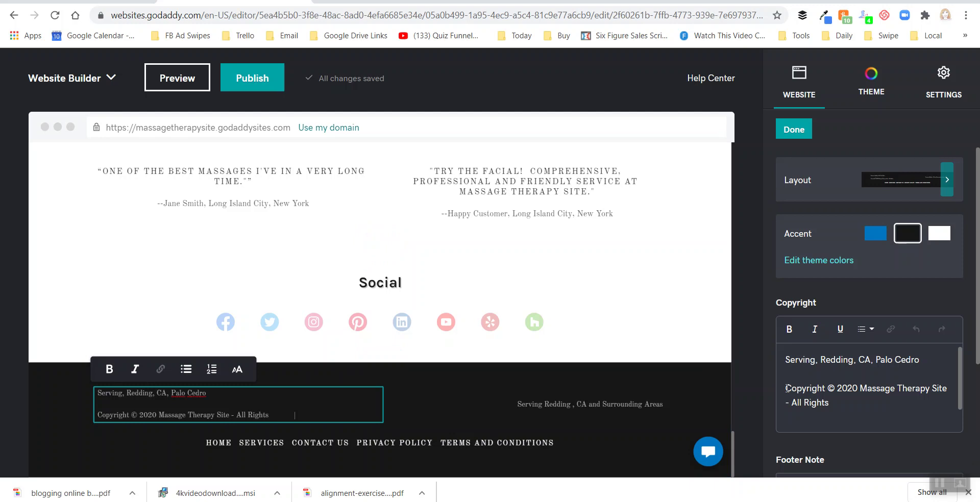
Clear the Footer Note text so only the service-area and copyright lines remain.
{"action": "left_click", "coordinate": [822, 404]}
{"action": "left_click_drag", "start_coordinate": [844, 403], "coordinate": [781, 392]}
{"action": "key", "text": "ctrl+c"}
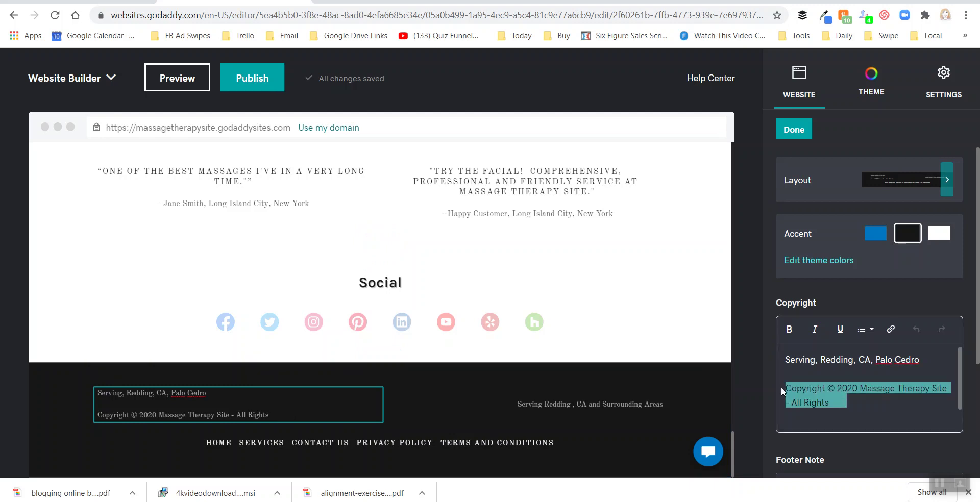
{"action": "left_click", "coordinate": [582, 409]}
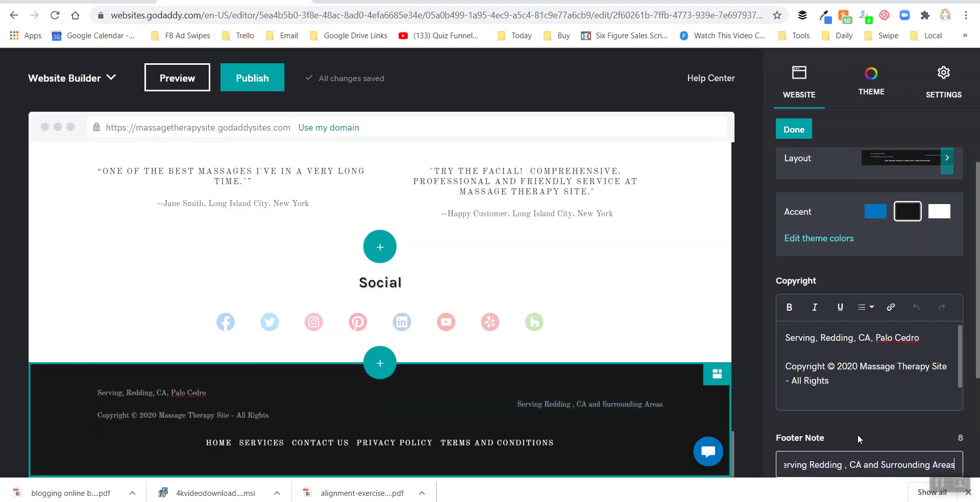
{"action": "scroll", "coordinate": [858, 434], "scroll_direction": "down", "scroll_amount": 3}
{"action": "left_click_drag", "start_coordinate": [955, 338], "coordinate": [776, 341]}
{"action": "key", "text": "BackSpace"}
{"action": "key", "text": "ctrl+v"}
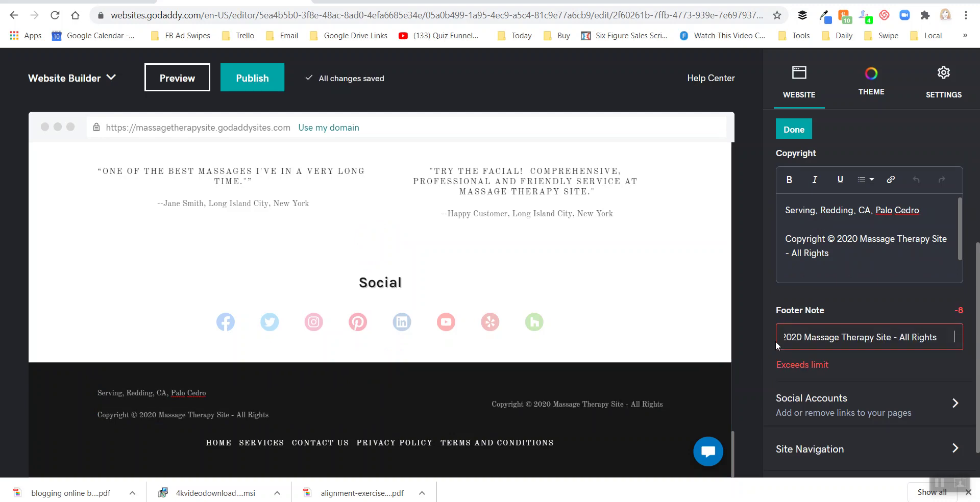
{"action": "key", "text": "BackSpace"}
{"action": "key", "text": "BackSpace"}
{"action": "key", "text": "BackSpace"}
{"action": "key", "text": "BackSpace"}
{"action": "key", "text": "BackSpace"}
{"action": "key", "text": "BackSpace"}
{"action": "key", "text": "BackSpace"}
{"action": "key", "text": "BackSpace"}
{"action": "key", "text": "BackSpace"}
{"action": "key", "text": "BackSpace"}
{"action": "key", "text": "BackSpace"}
{"action": "key", "text": "BackSpace"}
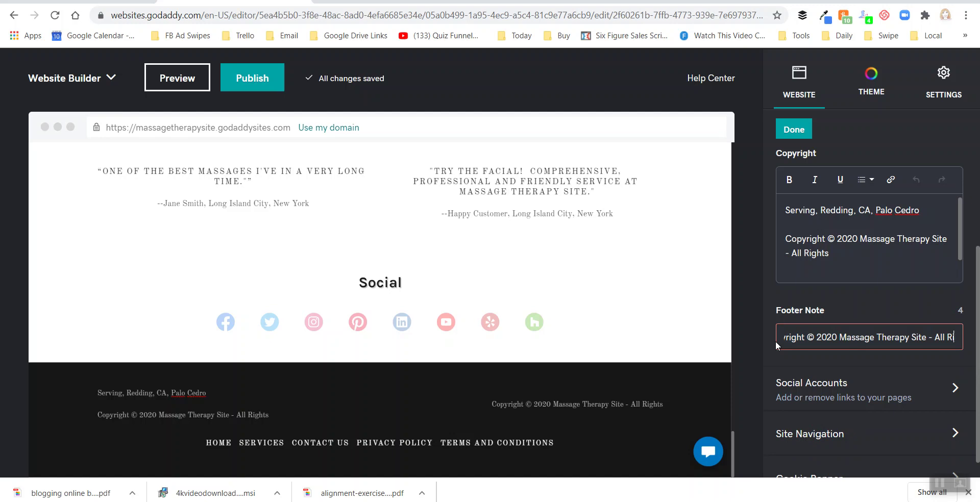
{"action": "key", "text": "ctrl+BackSpace"}
{"action": "key", "text": "ctrl+BackSpace"}
{"action": "key", "text": "ctrl+BackSpace"}
{"action": "key", "text": "ctrl+BackSpace"}
{"action": "key", "text": "ctrl+BackSpace"}
{"action": "key", "text": "ctrl+BackSpace"}
{"action": "key", "text": "ctrl+BackSpace"}
{"action": "key", "text": "ctrl+BackSpace"}
{"action": "key", "text": "ctrl+BackSpace"}
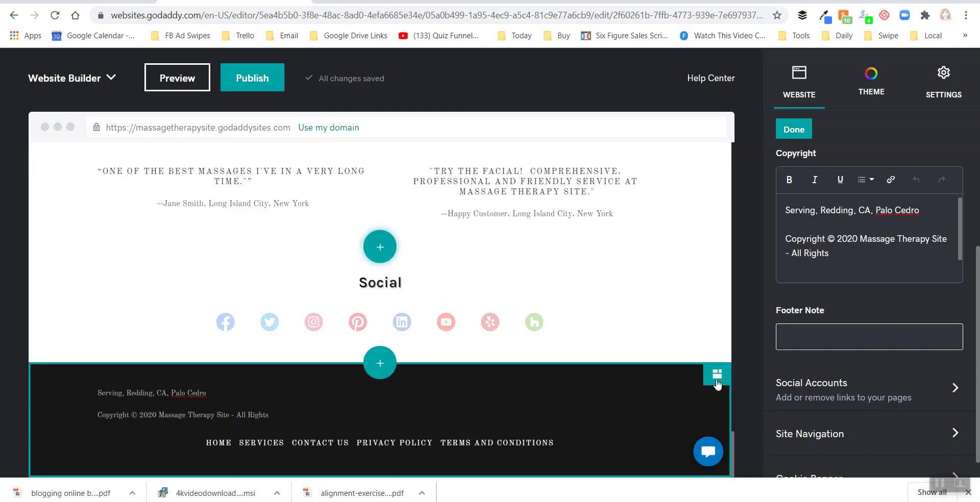
{"action": "left_click", "coordinate": [717, 382]}
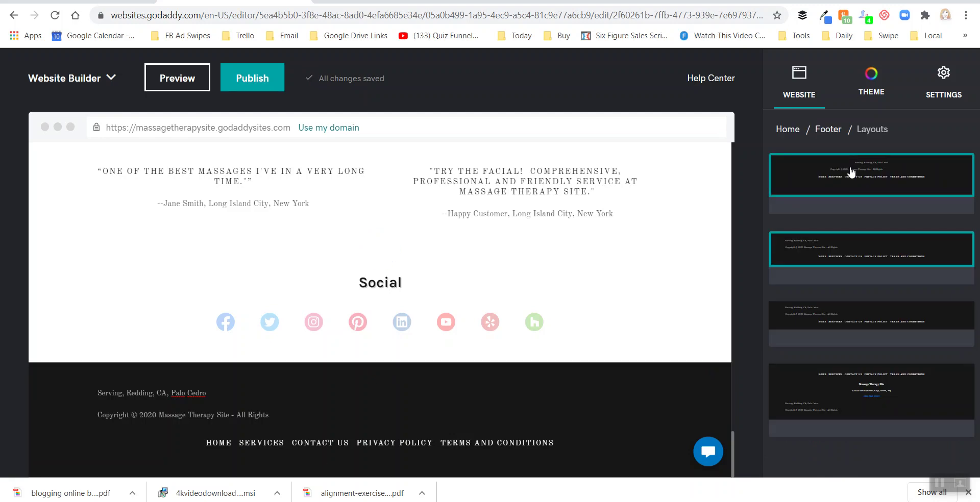
Apply the fourth footer layout with business name, address and phone, and confirm with Done.
{"action": "left_click", "coordinate": [797, 393]}
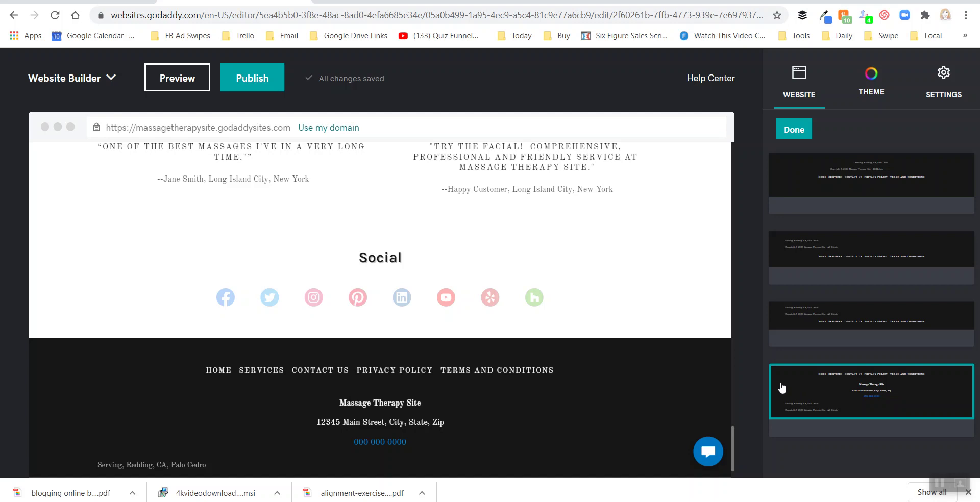
{"action": "left_click", "coordinate": [842, 183]}
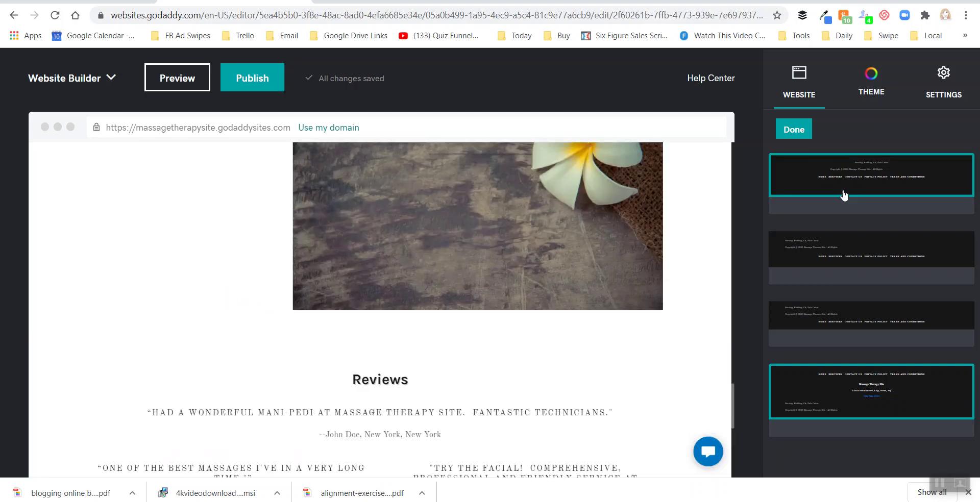
{"action": "left_click", "coordinate": [794, 130]}
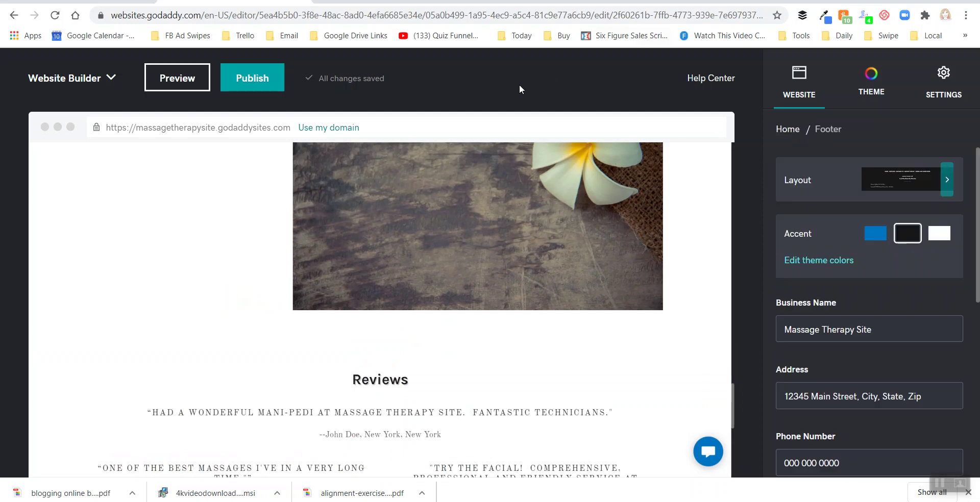
{"action": "scroll", "coordinate": [251, 240], "scroll_direction": "down", "scroll_amount": 7}
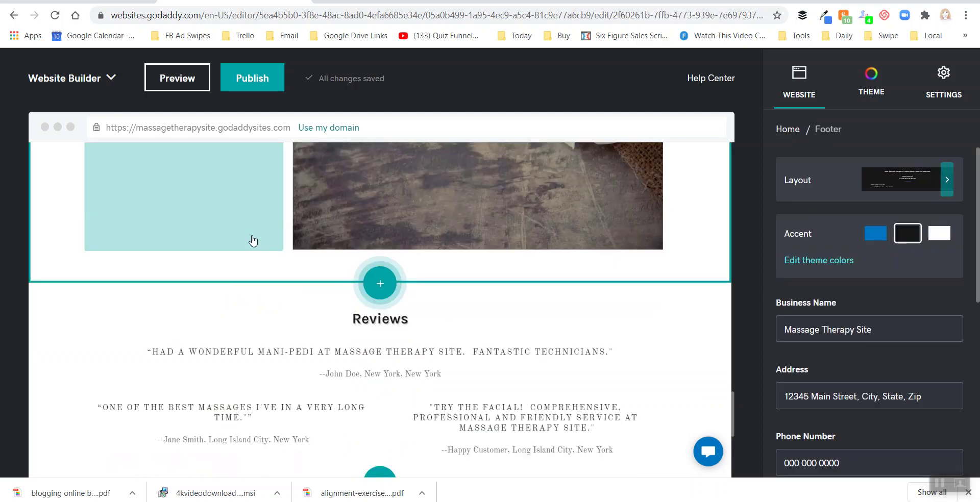